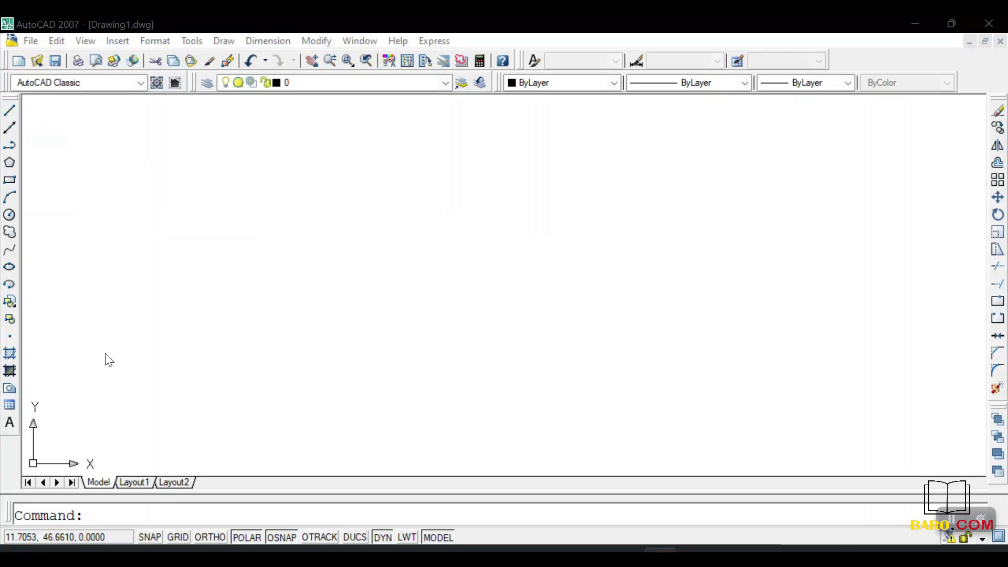
Step: Draw a horizontal line about 20 units long in the upper part of the drawing area
click(113, 512)
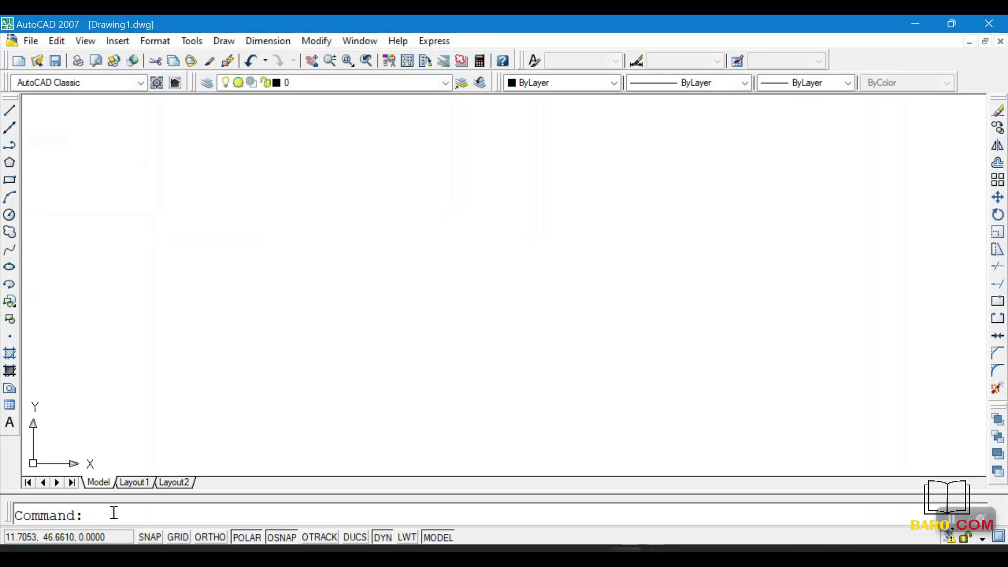
click(221, 46)
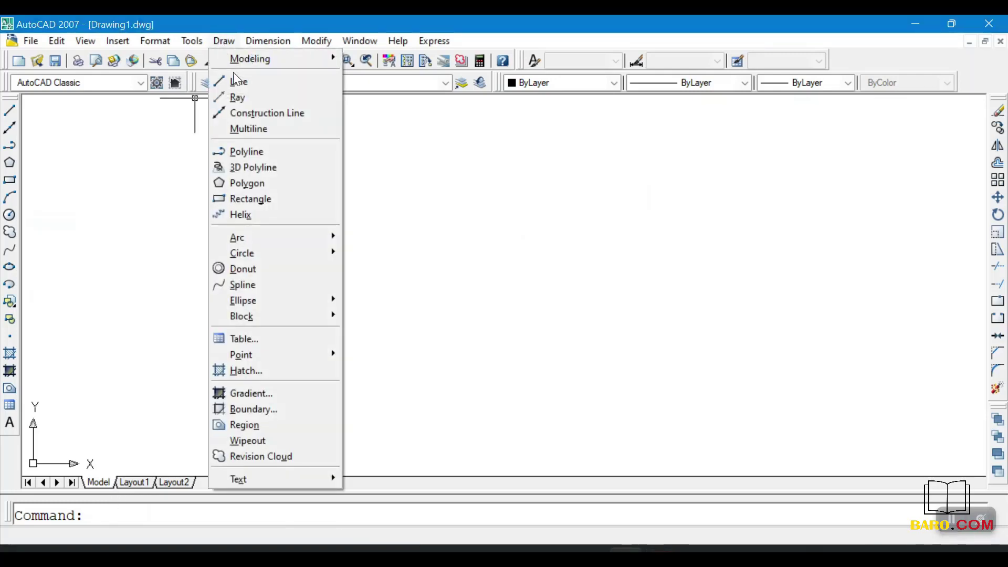
click(10, 111)
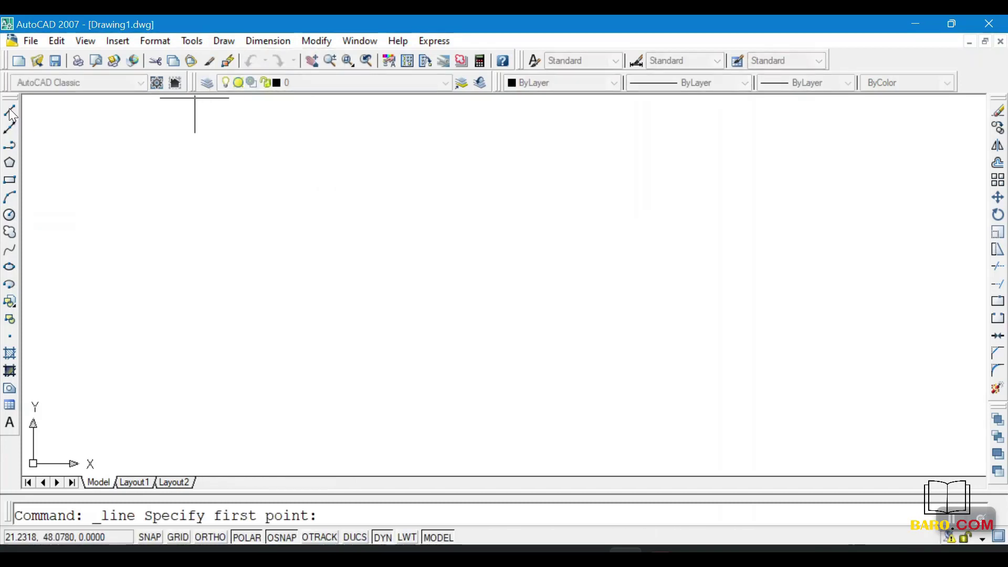
click(277, 187)
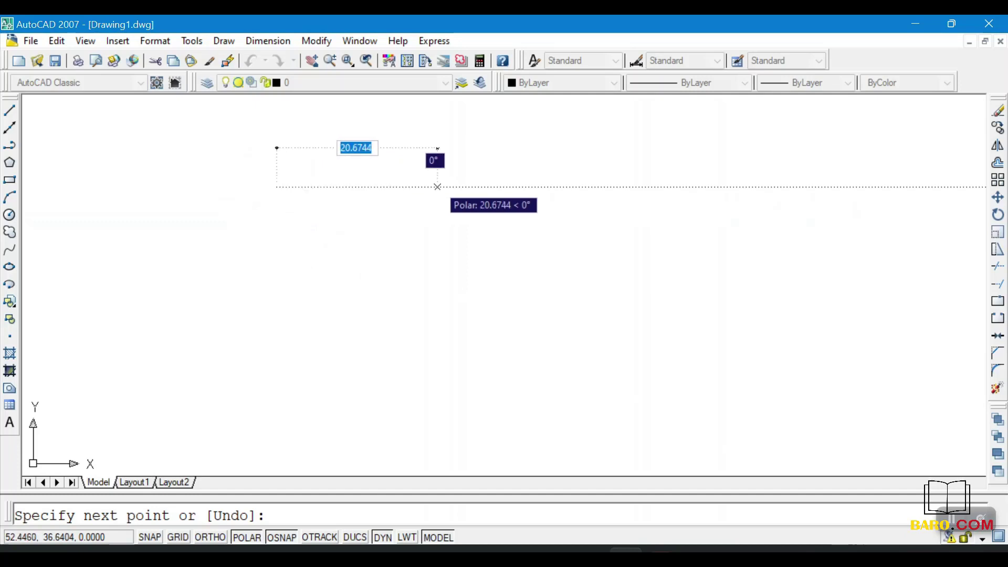
click(434, 186)
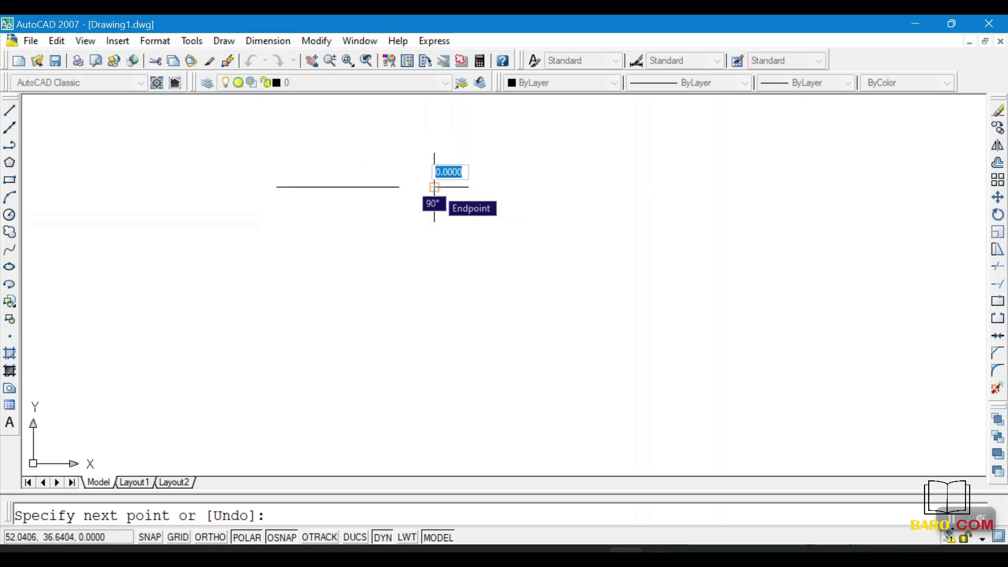
right_click(434, 187)
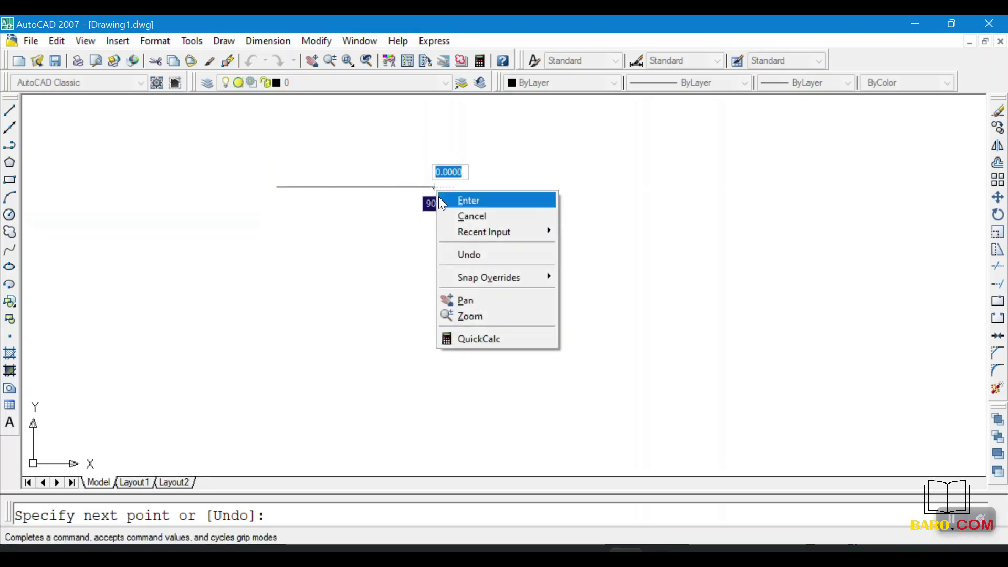
click(465, 200)
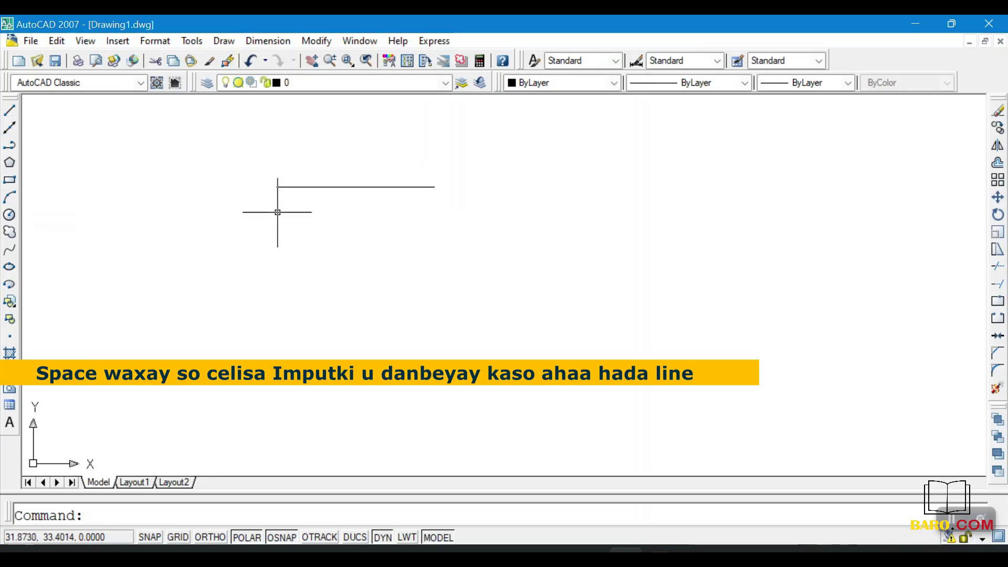
Step: Repeat the Line command to draw a second horizontal line about 20 units long just below the first
key(space)
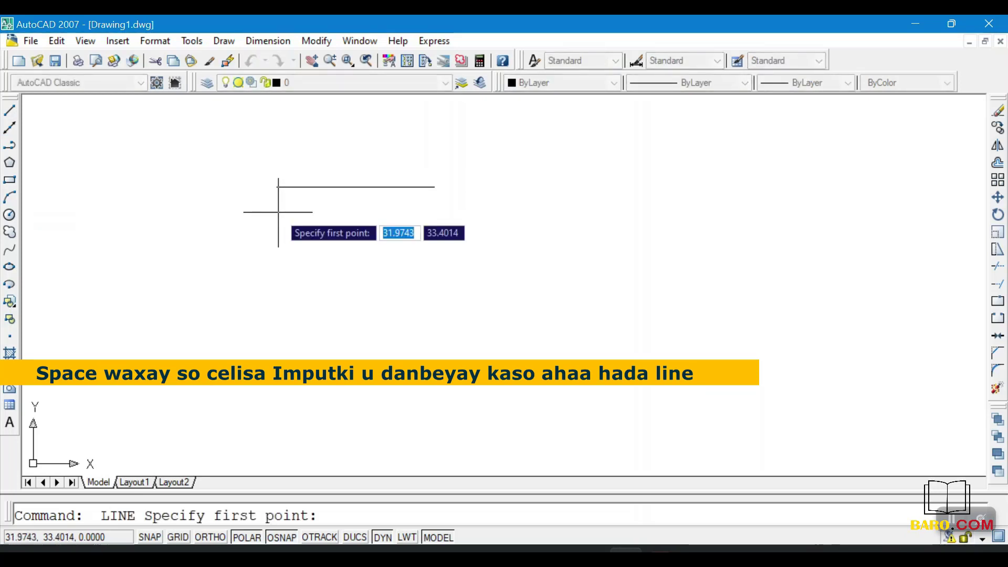
click(278, 212)
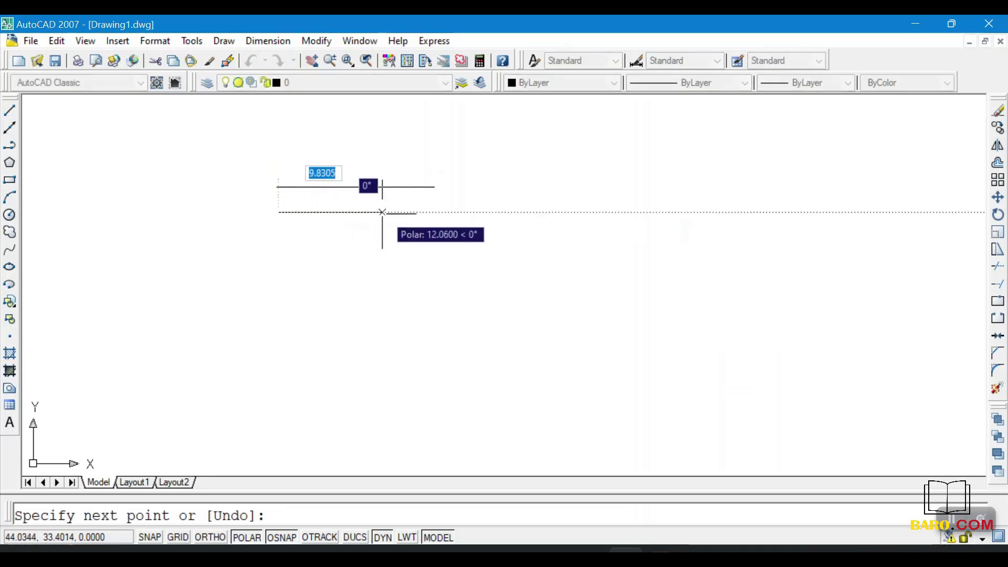
click(431, 212)
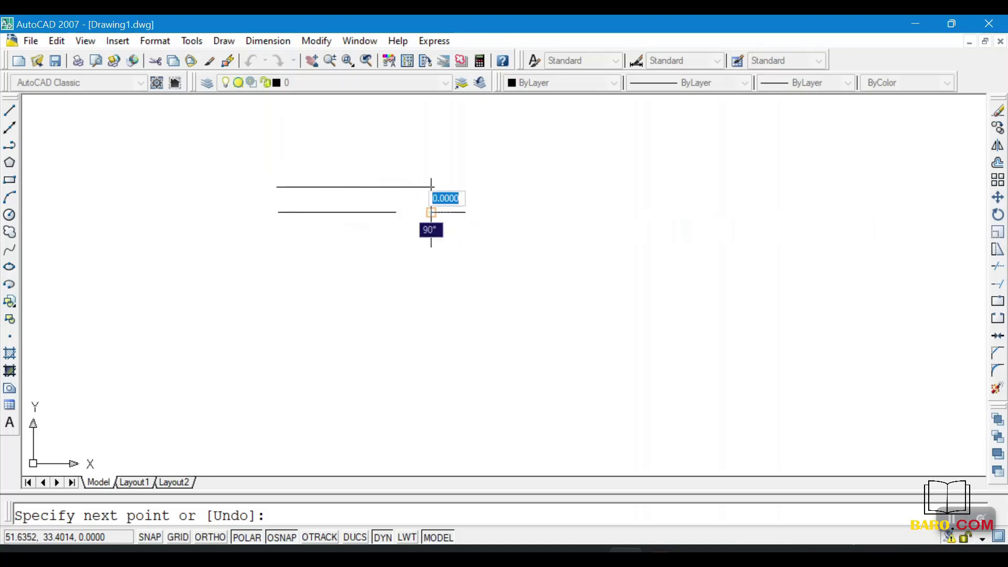
key(Return)
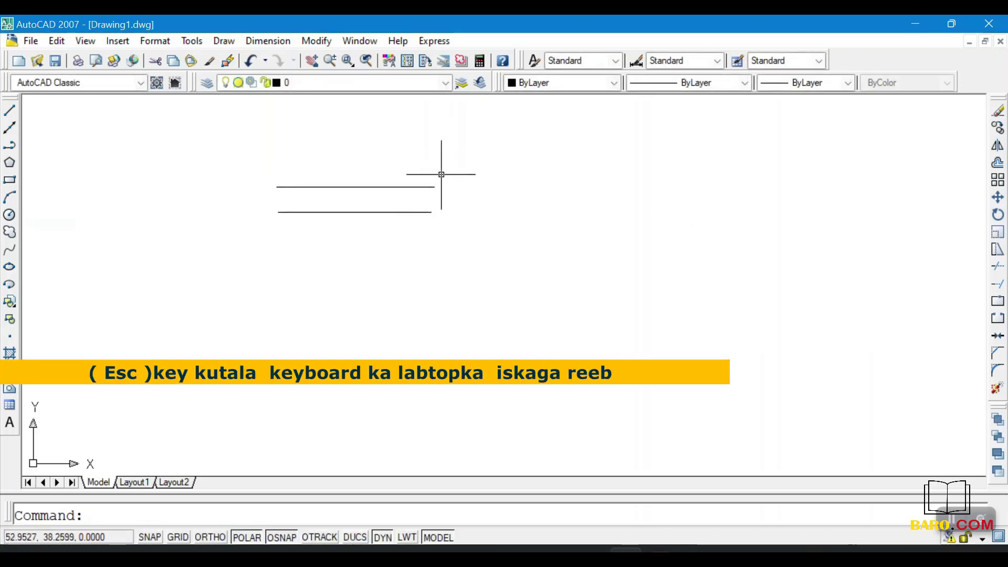
Step: Delete both horizontal lines
click(465, 155)
click(251, 250)
key(Delete)
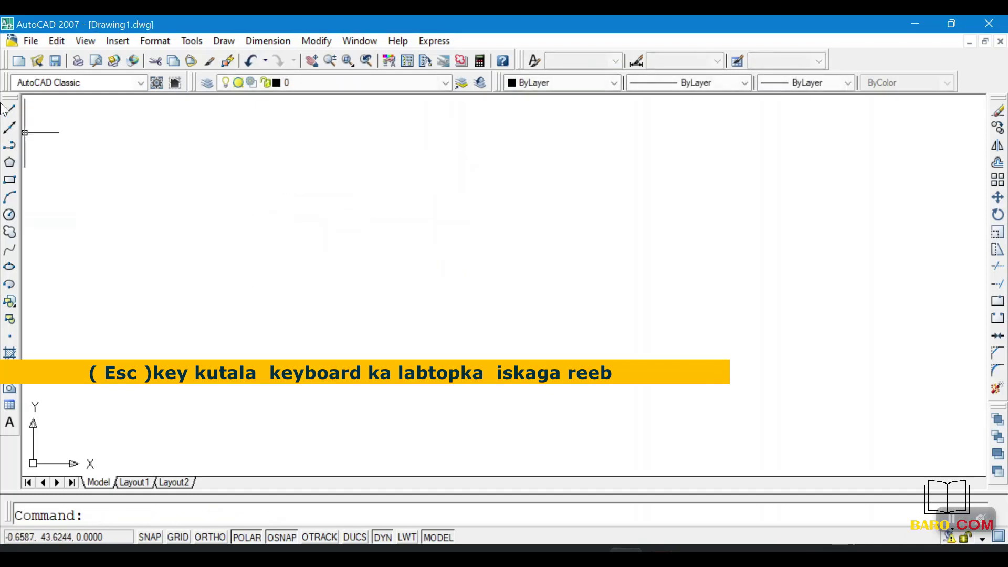
Step: Draw a slanted line from the origin 0,0 up to about 23.2, 13.4
click(12, 112)
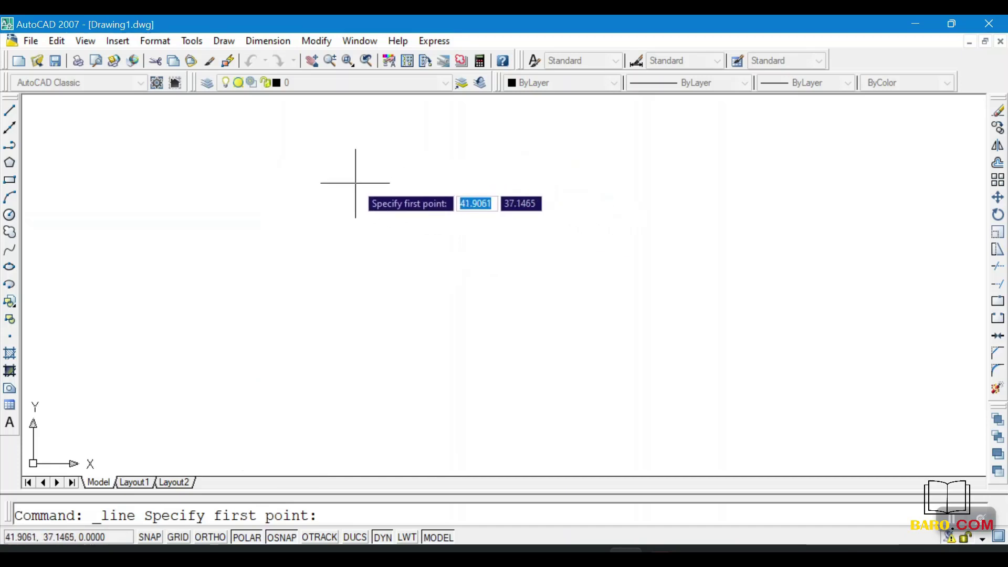
text(0)
key(Tab)
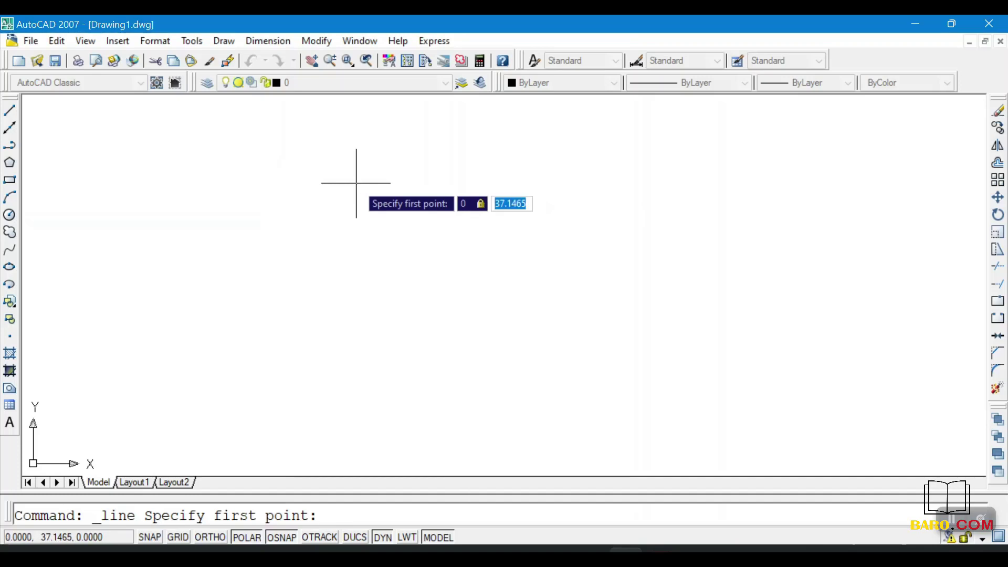
text(0)
key(Return)
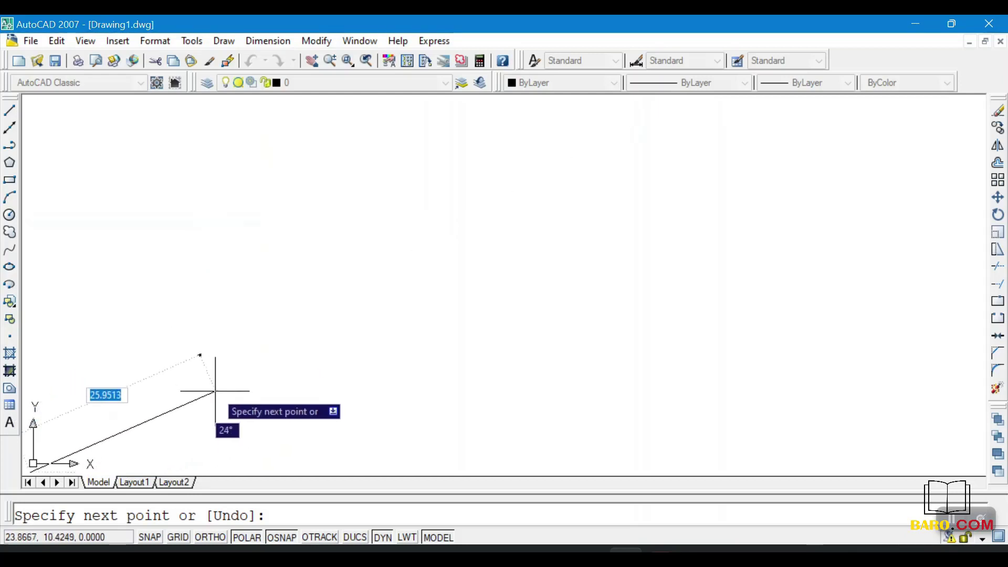
click(209, 367)
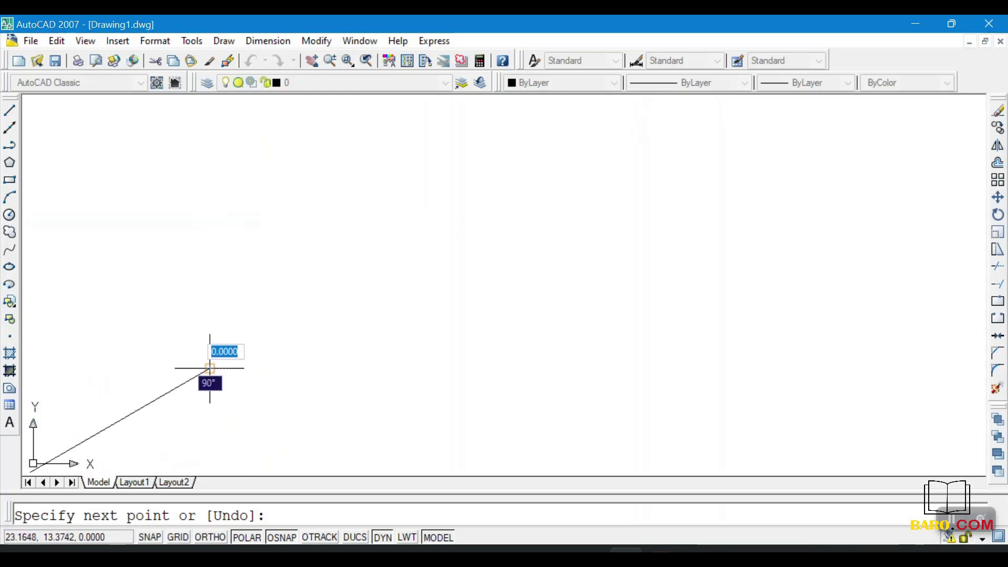
right_click(210, 370)
click(257, 379)
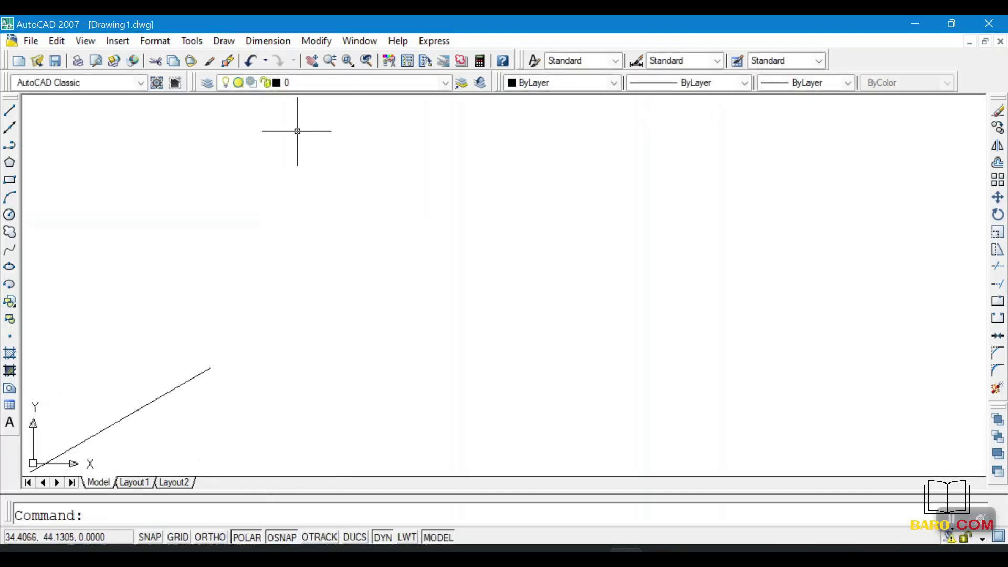
Step: Turn off the display of the UCS icon
click(312, 61)
drag(114, 379, 340, 212)
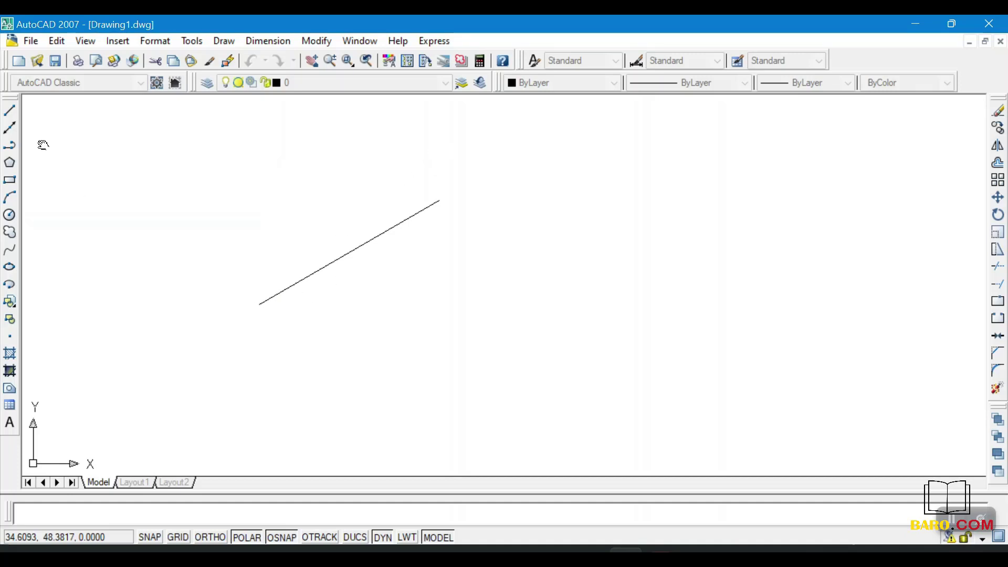
click(15, 114)
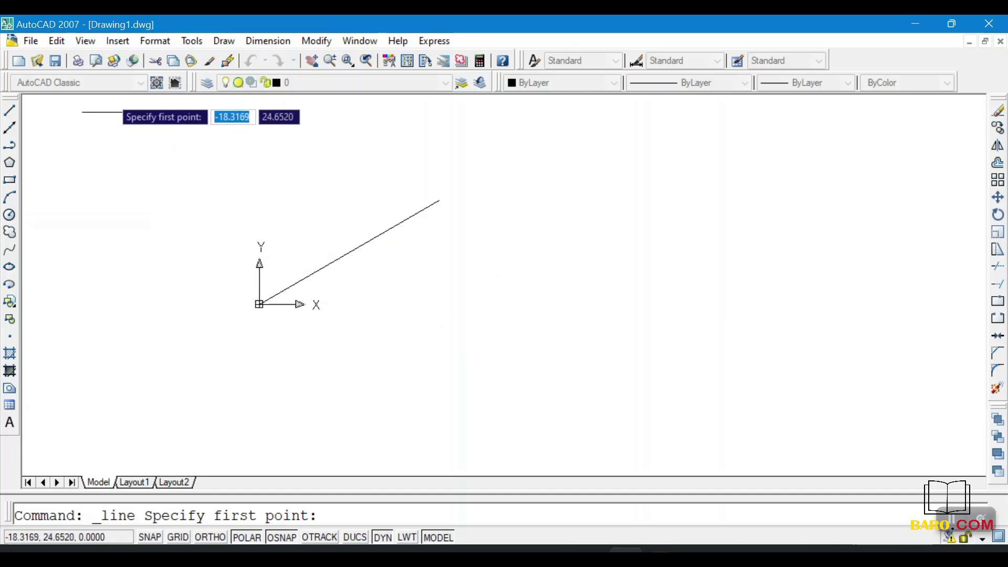
click(93, 42)
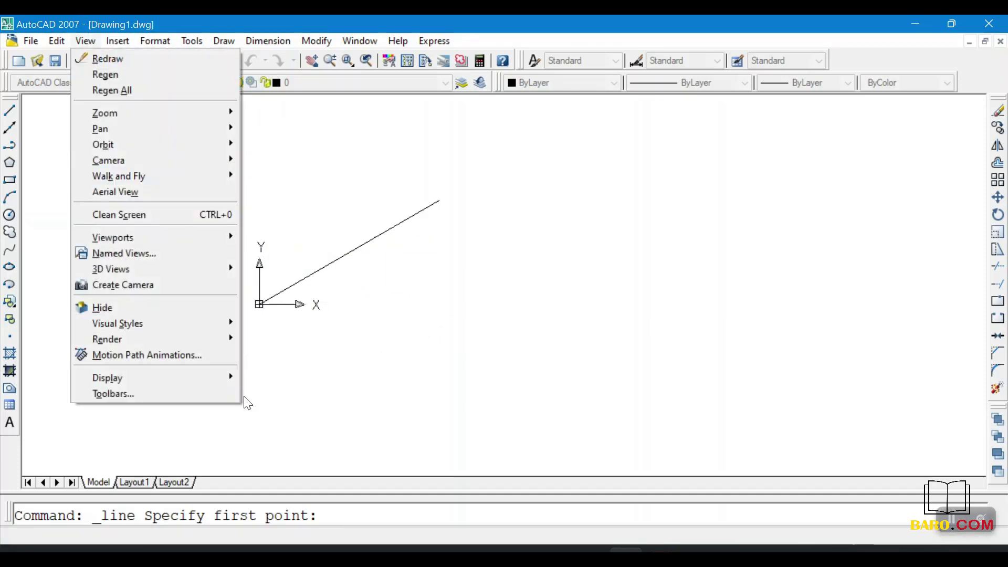
mouse_move(230, 385)
mouse_move(321, 377)
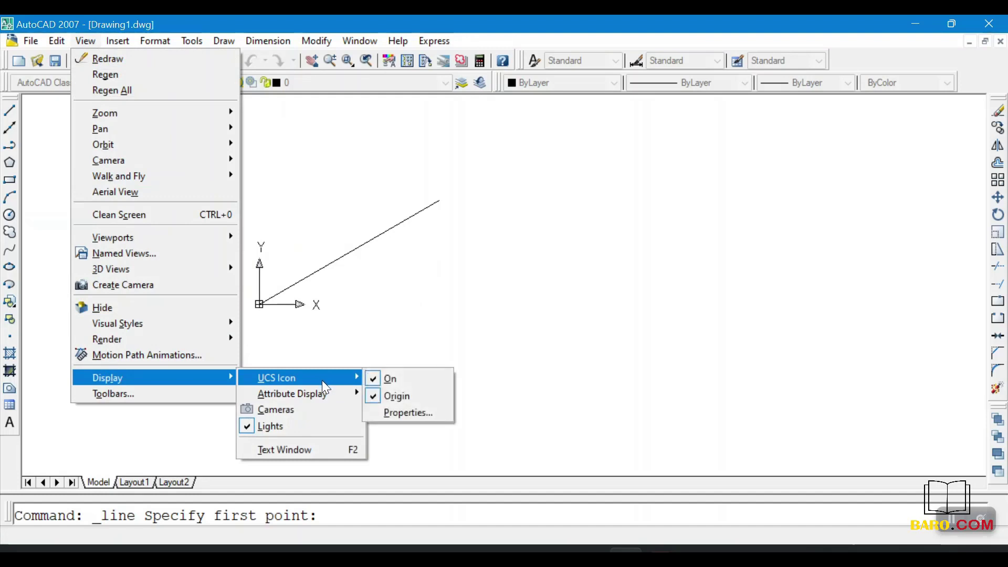
click(387, 382)
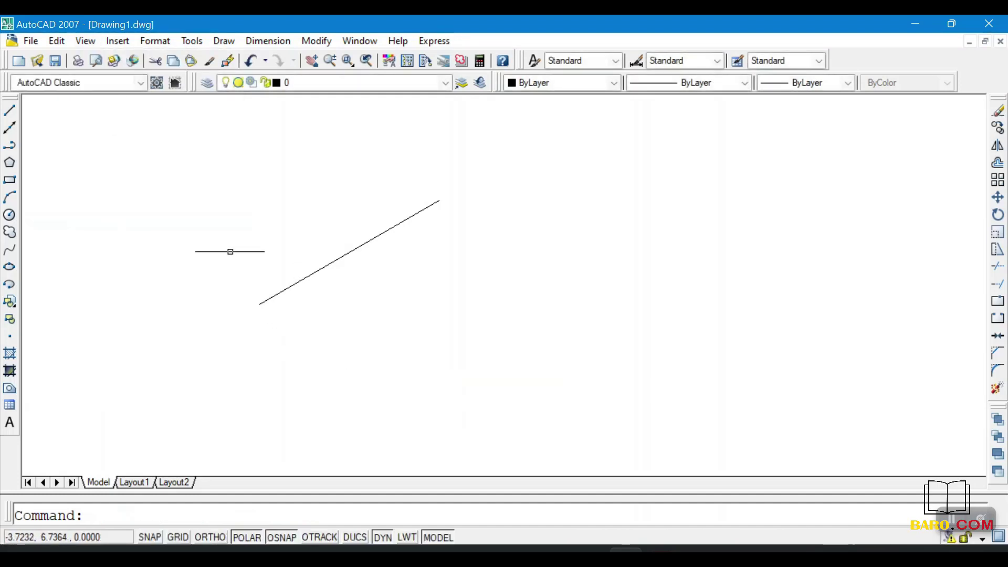
Step: Turn the UCS icon's display back on
click(86, 42)
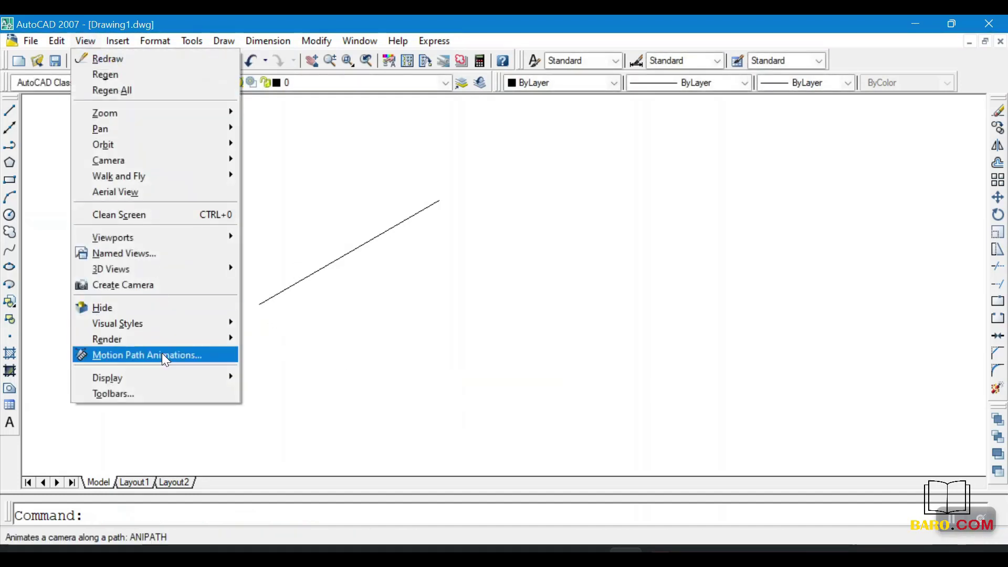
mouse_move(231, 378)
mouse_move(270, 378)
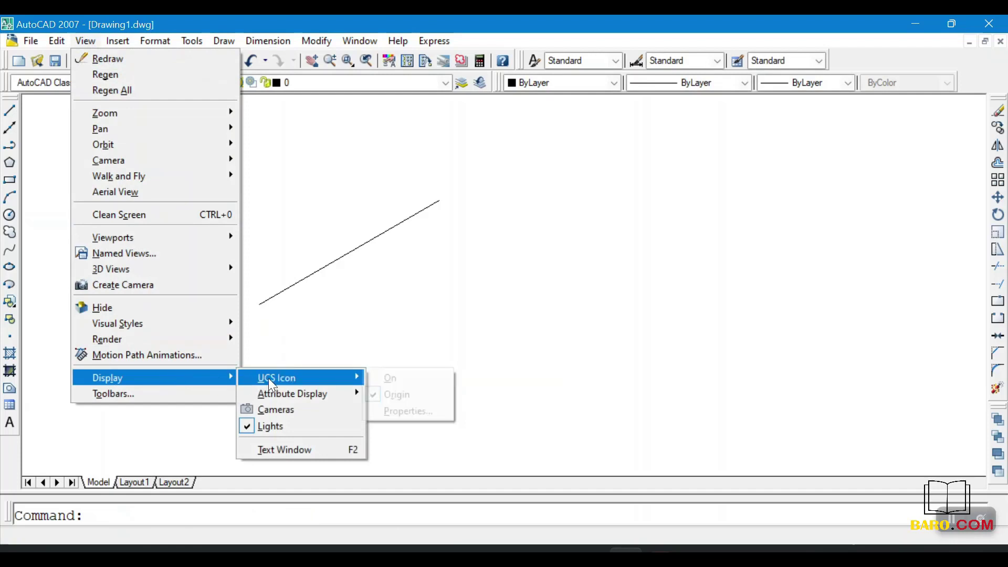
click(401, 382)
Step: Disable the UCS icon's Origin option and check the coordinates at the slanted line's lower endpoint
click(84, 41)
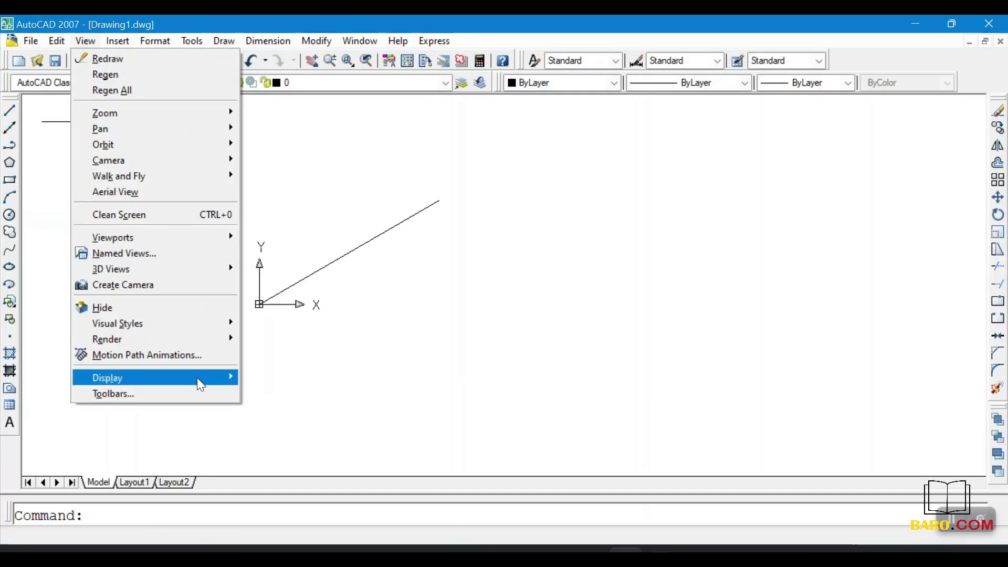
mouse_move(219, 379)
mouse_move(304, 383)
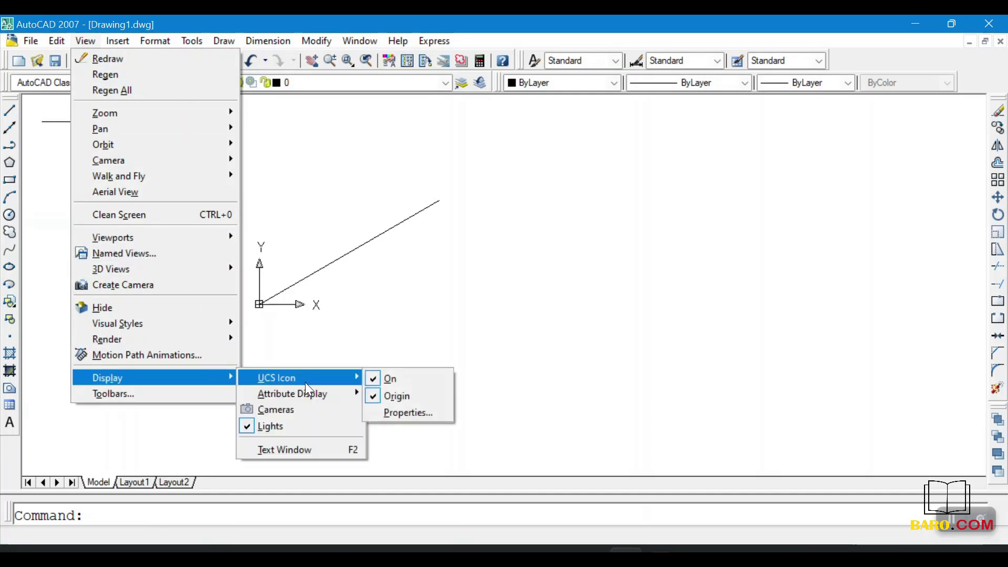
click(402, 399)
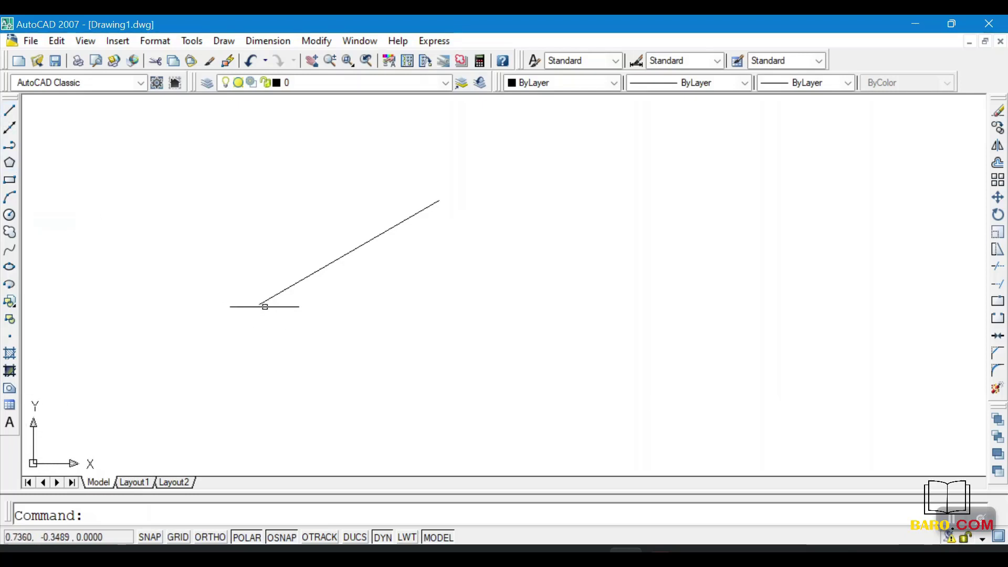
click(9, 113)
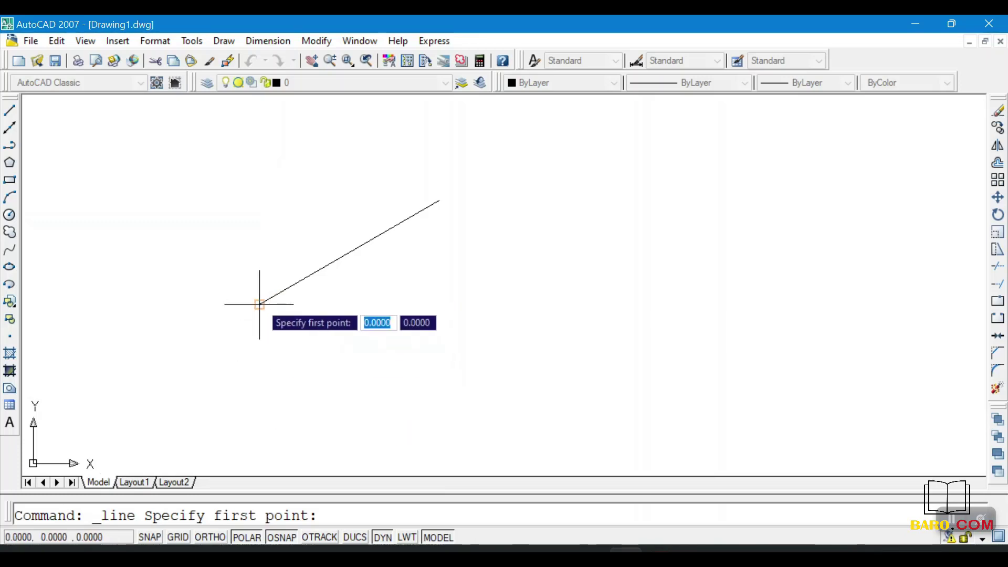
key(Escape)
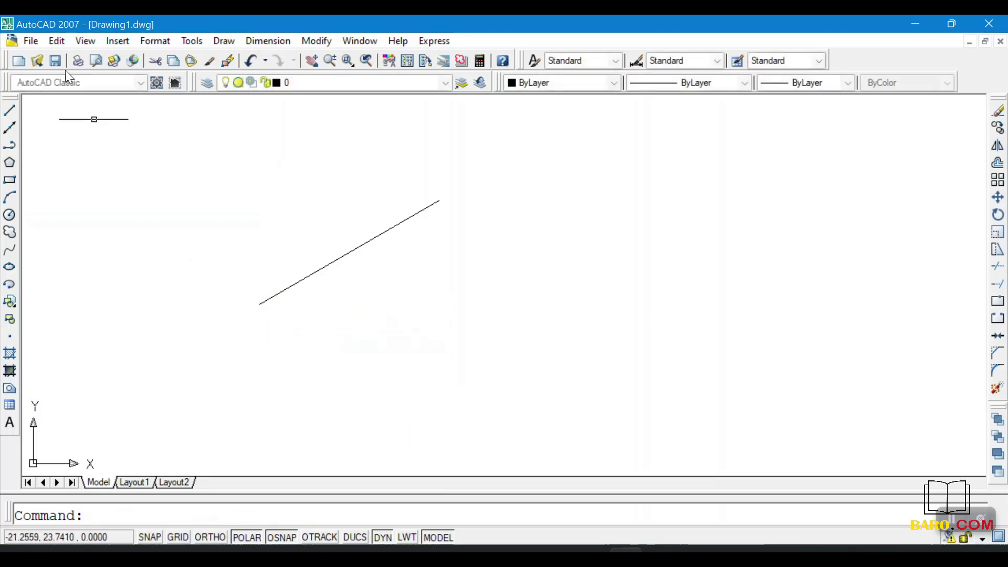
Step: Enable the Origin option again for the UCS icon
click(85, 41)
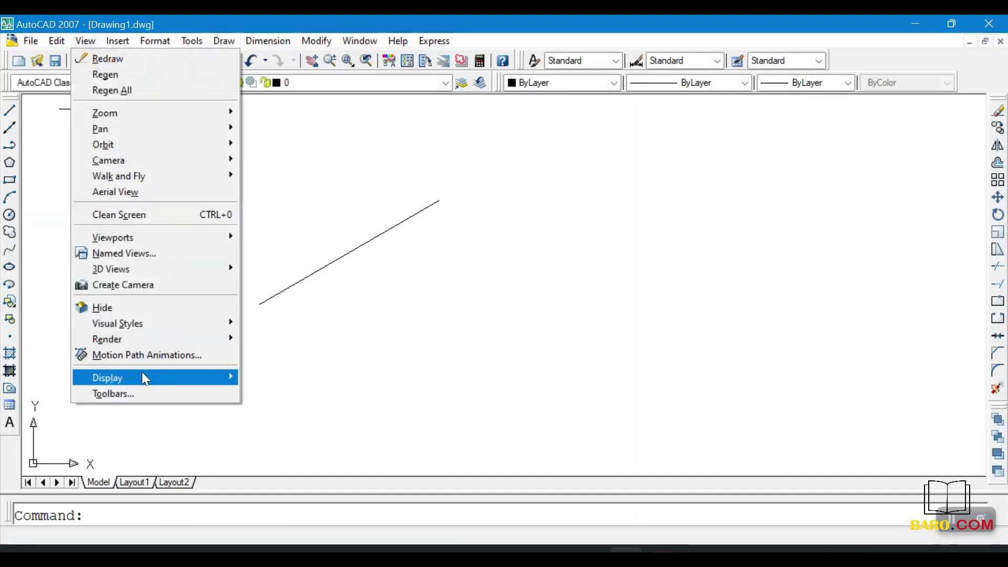
mouse_move(142, 374)
mouse_move(314, 381)
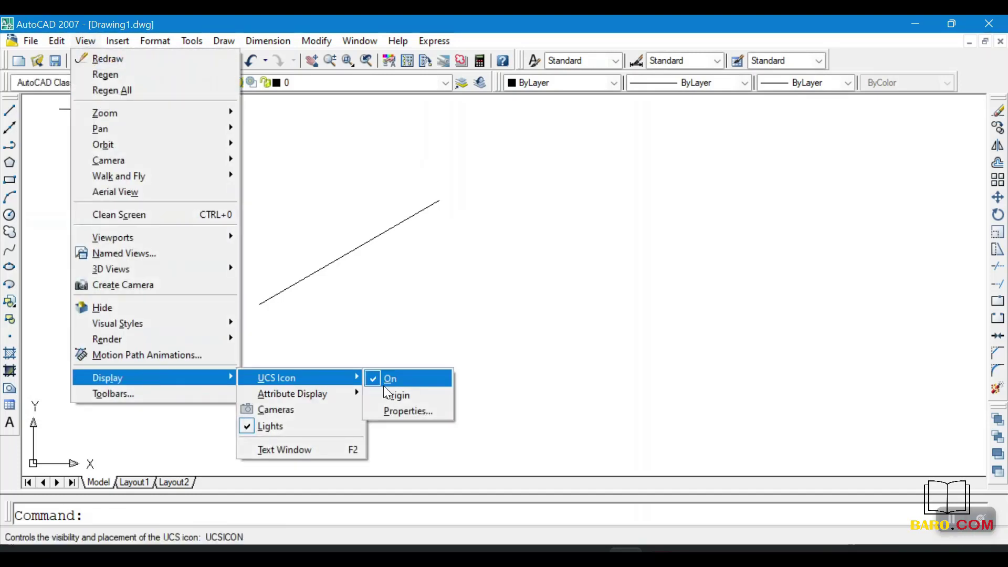
click(399, 398)
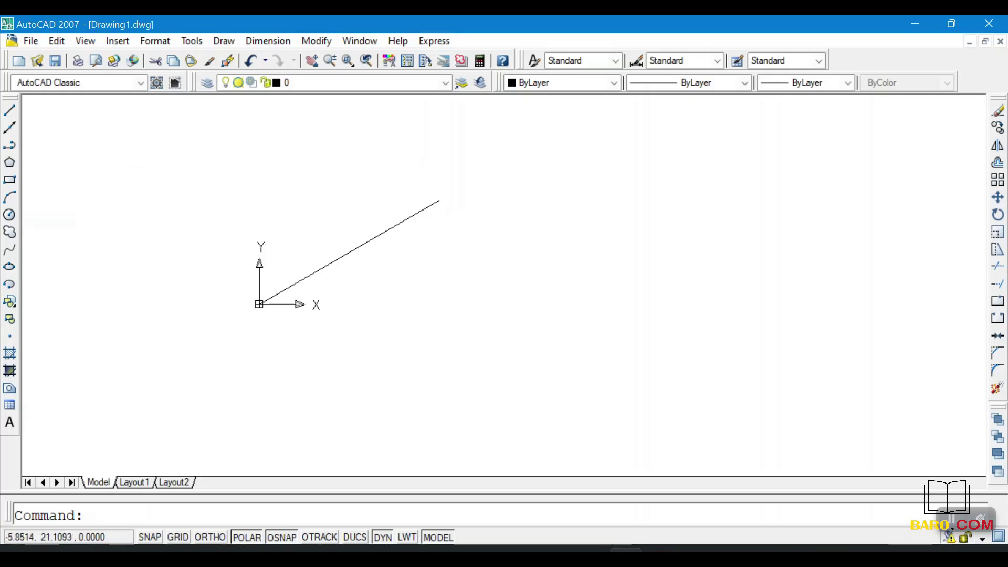
Step: Delete the slanted line
click(336, 260)
key(Delete)
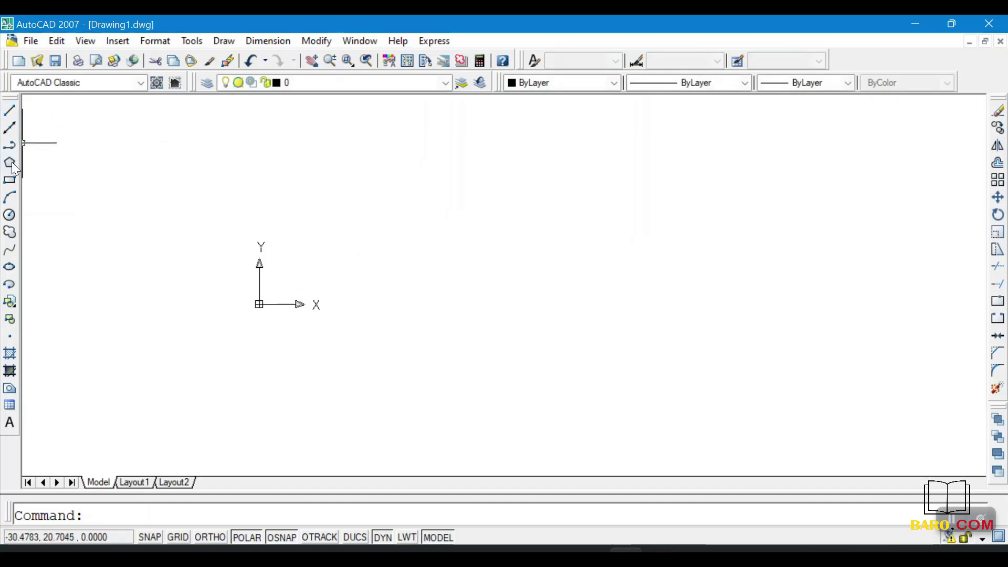
Step: Draw a stair-shaped chain of three separate 5-unit lines running right, down and right, above and to the right of the origin
click(9, 111)
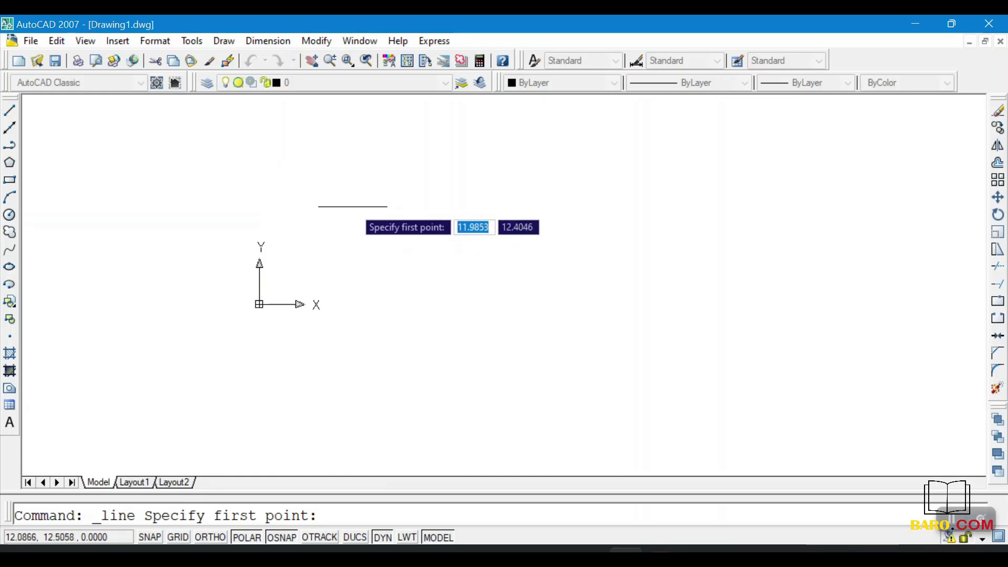
click(351, 206)
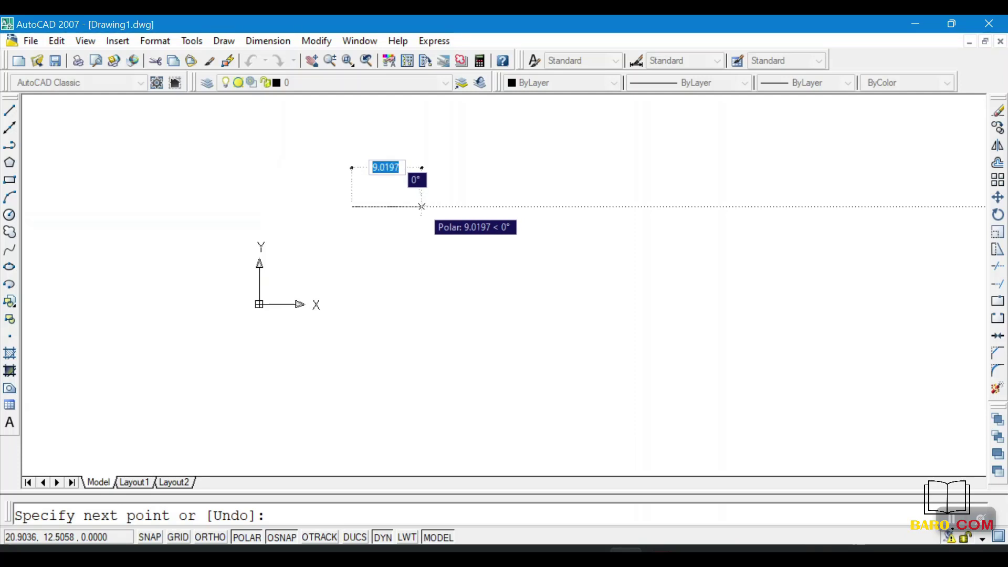
text(5)
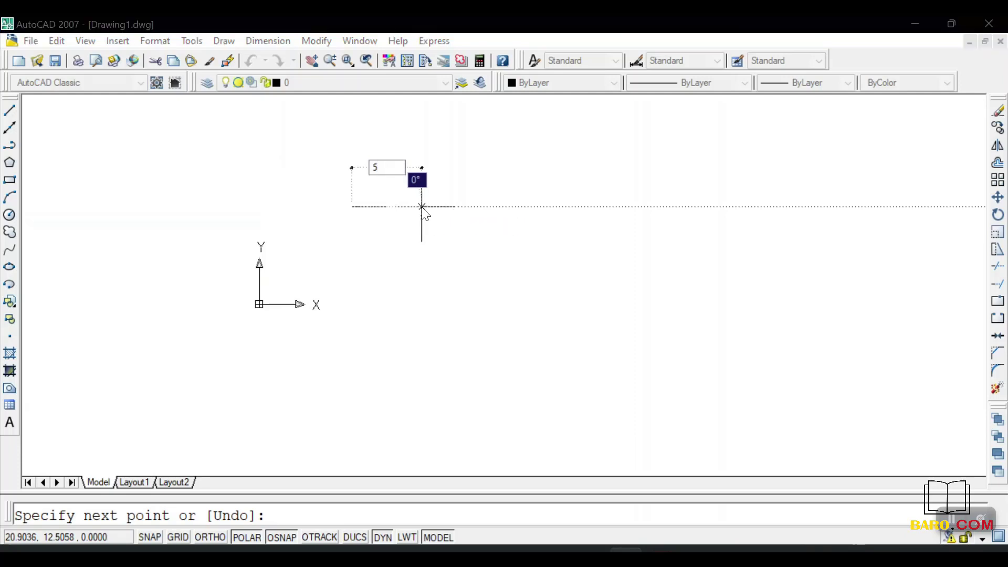
key(Return)
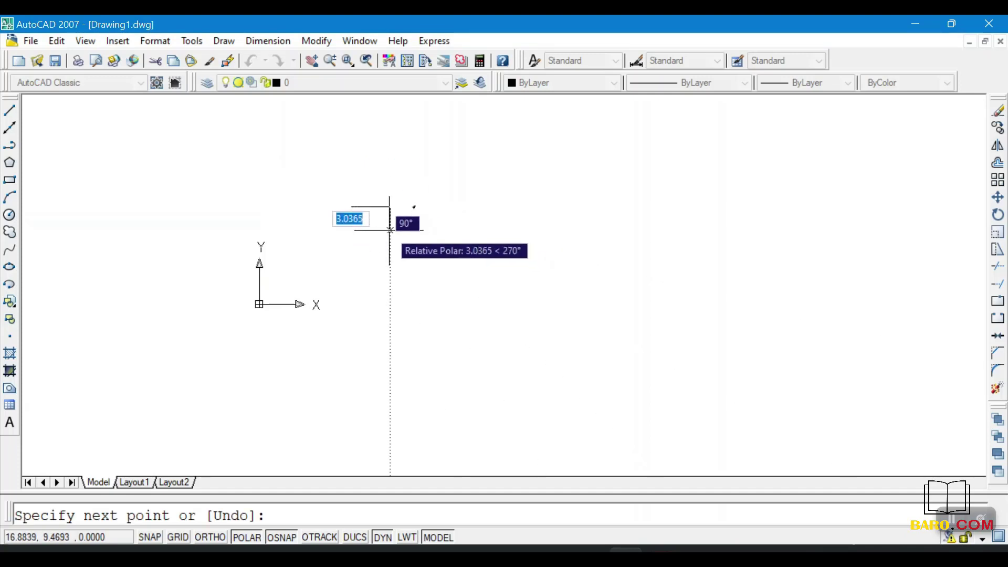
text(5)
key(Return)
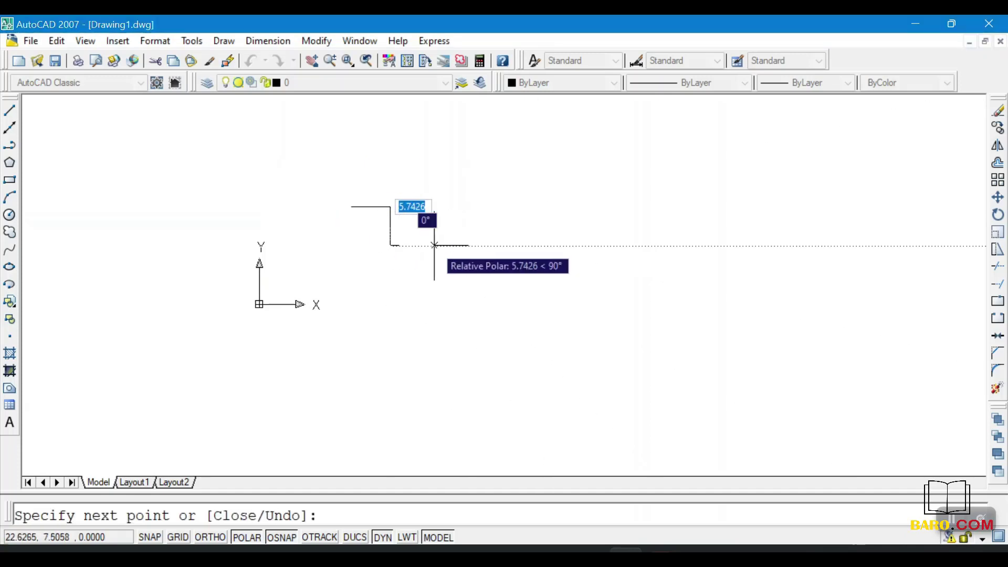
click(428, 246)
right_click(434, 248)
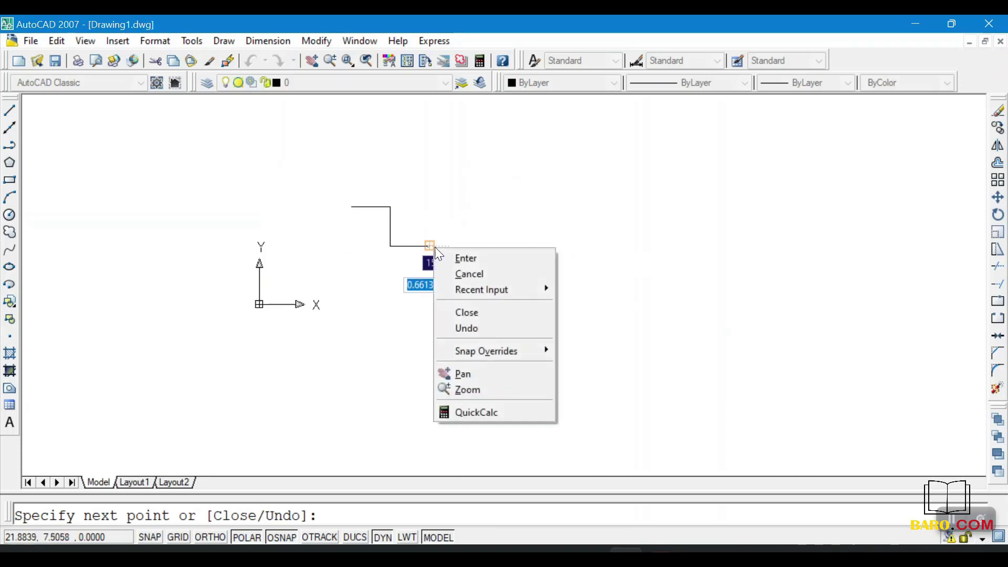
click(463, 258)
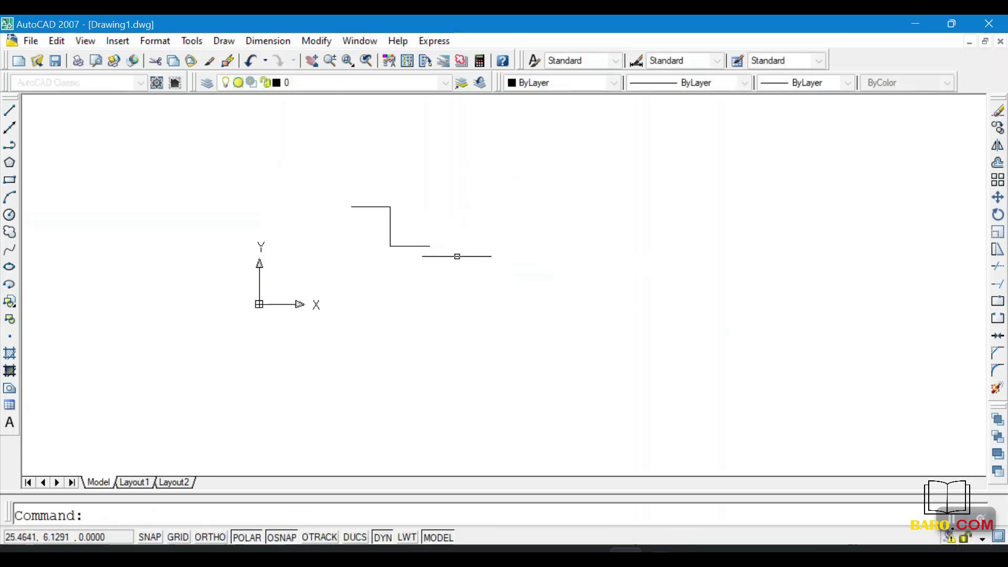
Step: Draw a matching stair-shaped polyline with three 5-unit segments running right, down and right, beside the first shape
click(10, 147)
click(471, 205)
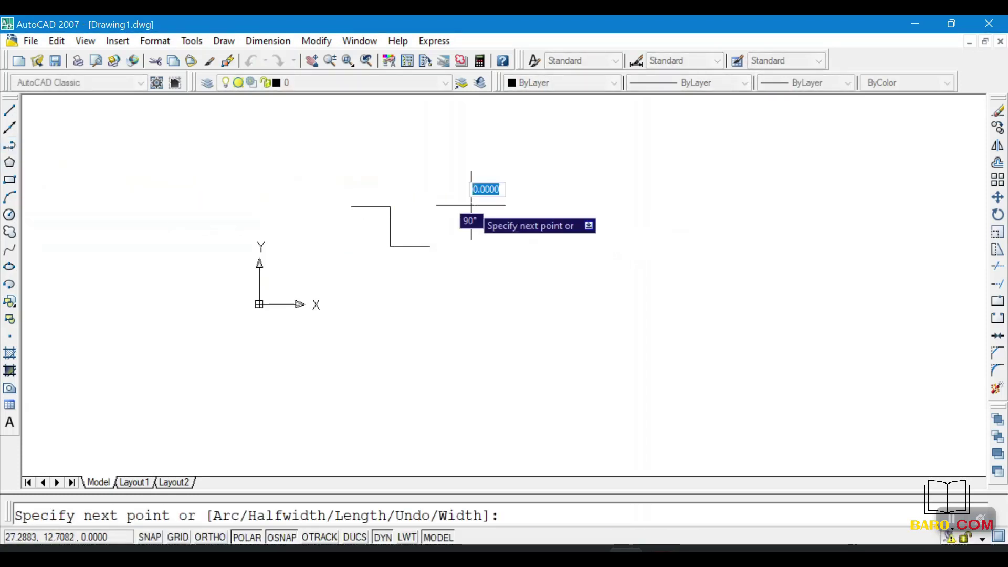
text(5)
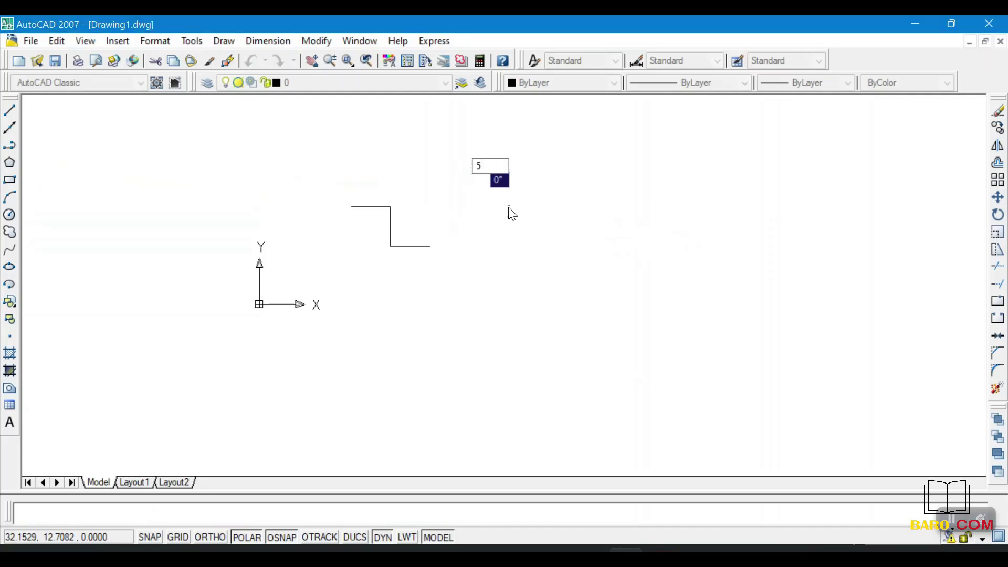
key(Return)
text(5)
key(Return)
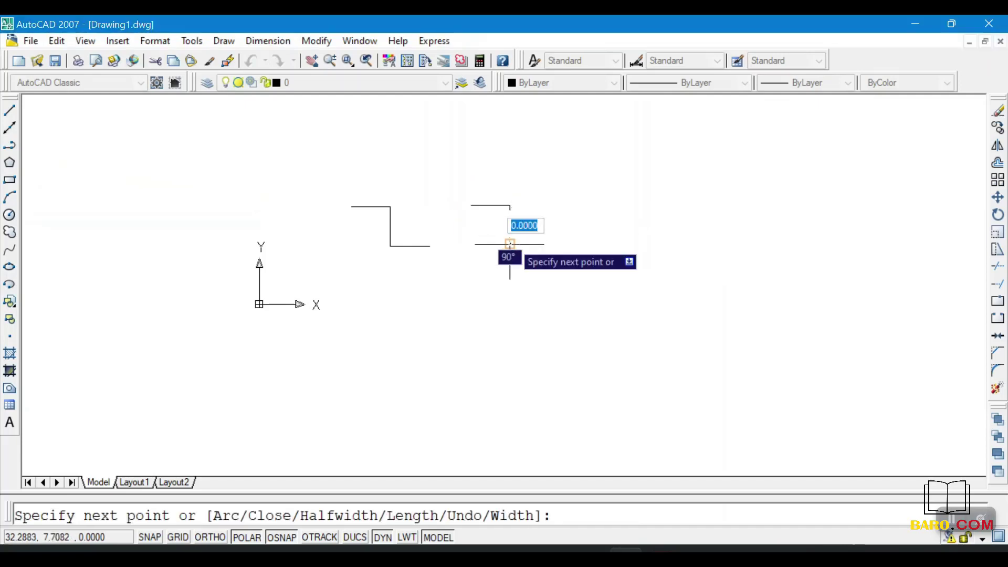
text(5)
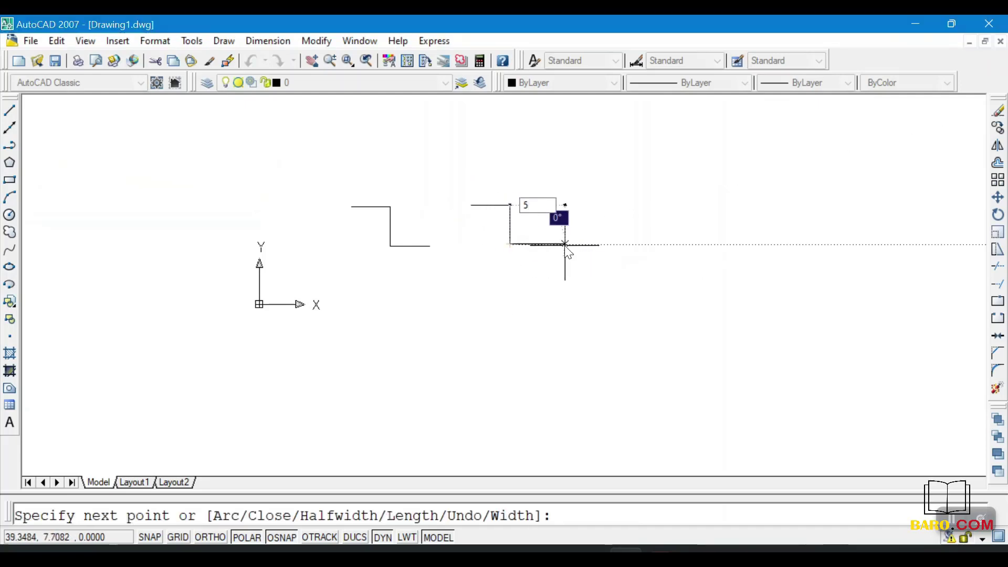
key(Return)
right_click(565, 245)
click(593, 257)
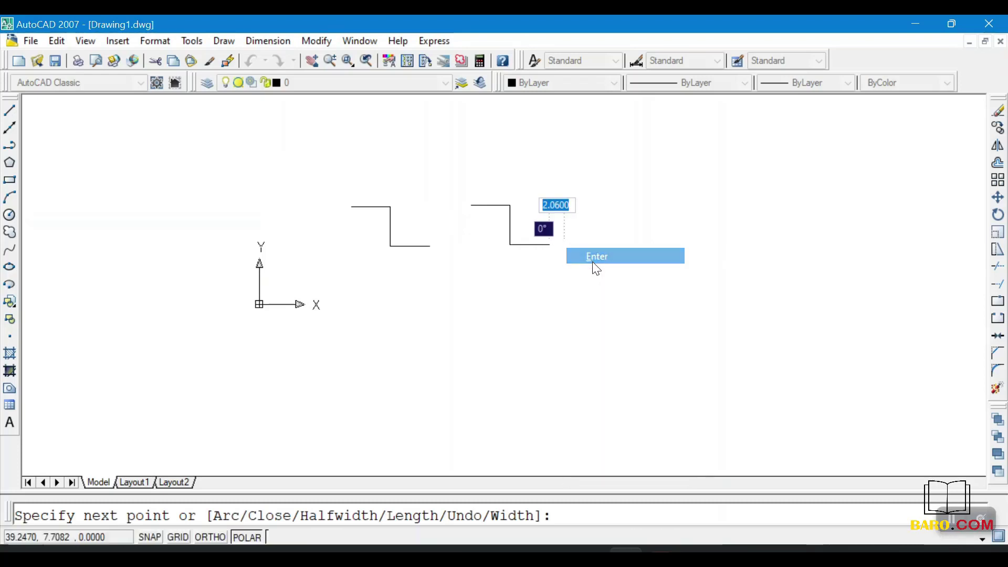
Step: Select segments of the shape drawn with lines to check whether they are separate objects, and clear the selection
click(391, 217)
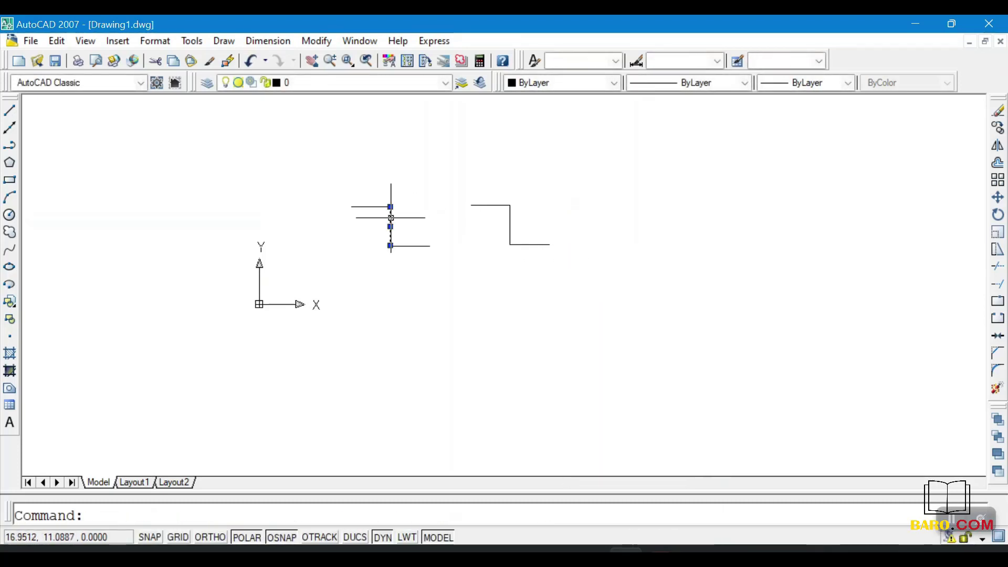
click(412, 245)
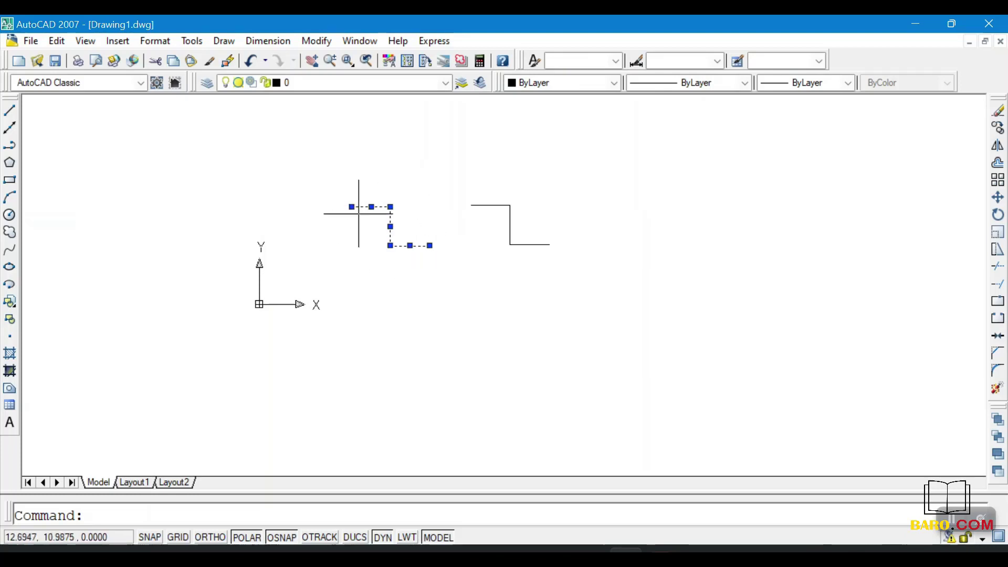
key(Escape)
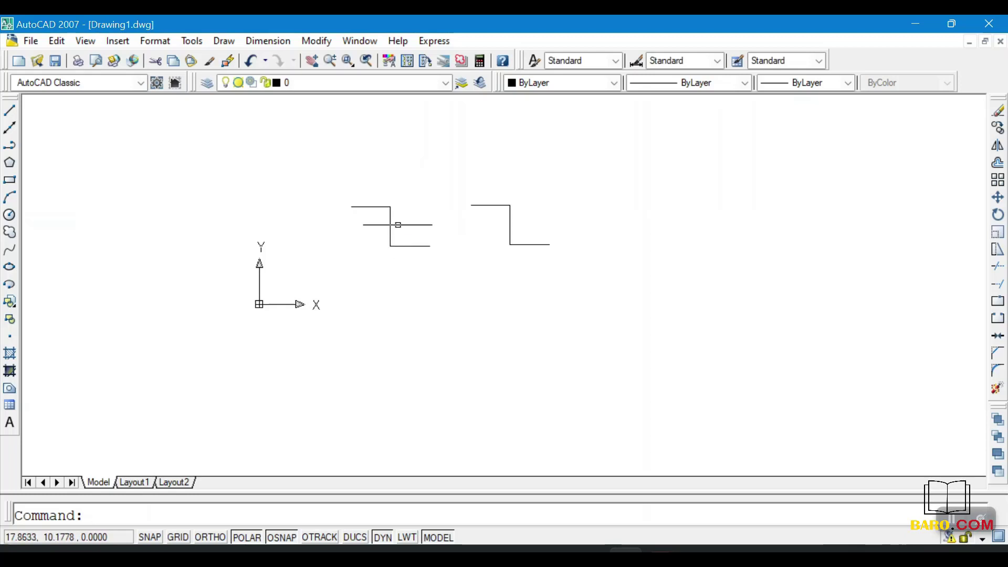
Step: Explode the stair-shaped polyline and select each of its segments to check them, clearing the selection when done
click(509, 221)
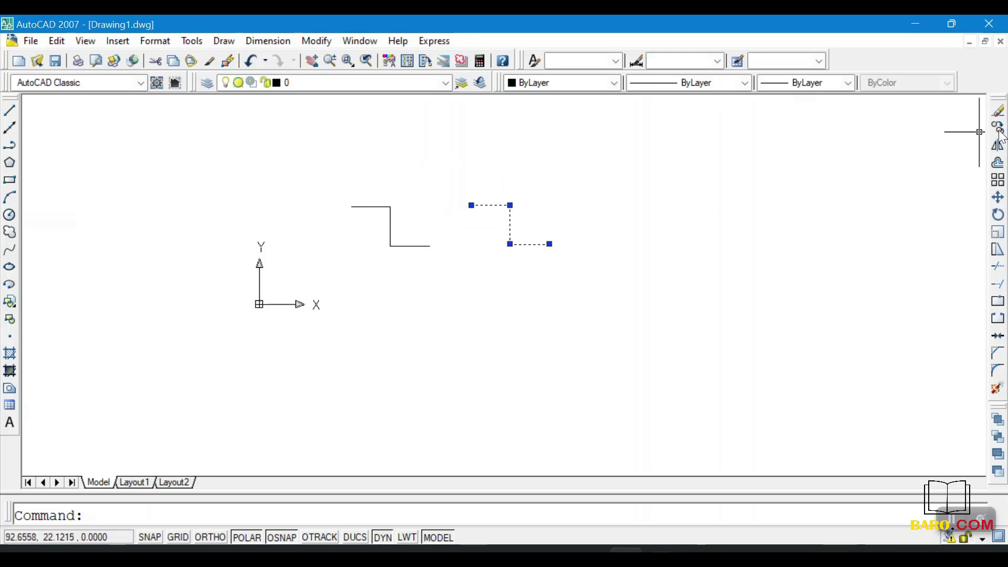
click(998, 389)
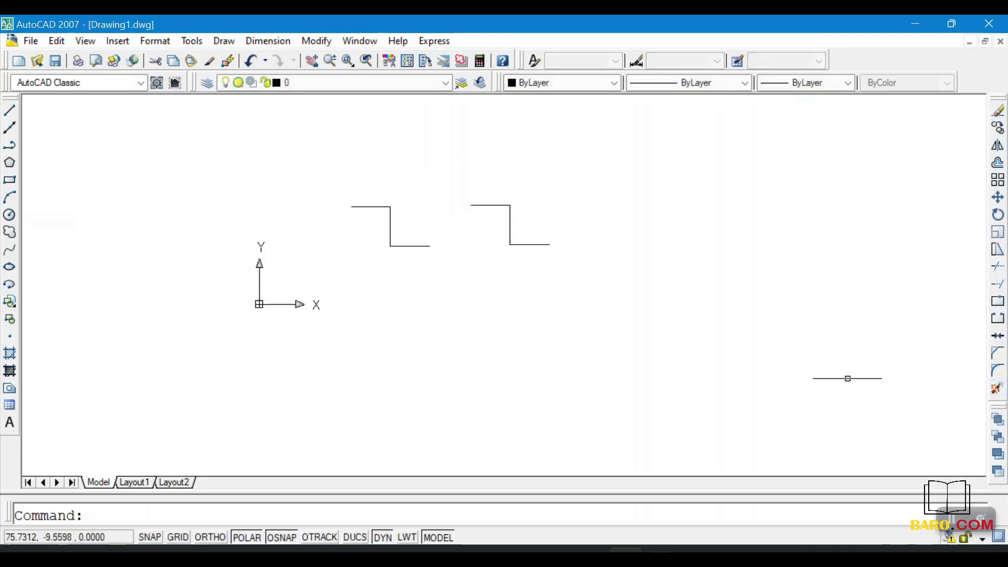
click(526, 244)
click(508, 218)
click(491, 206)
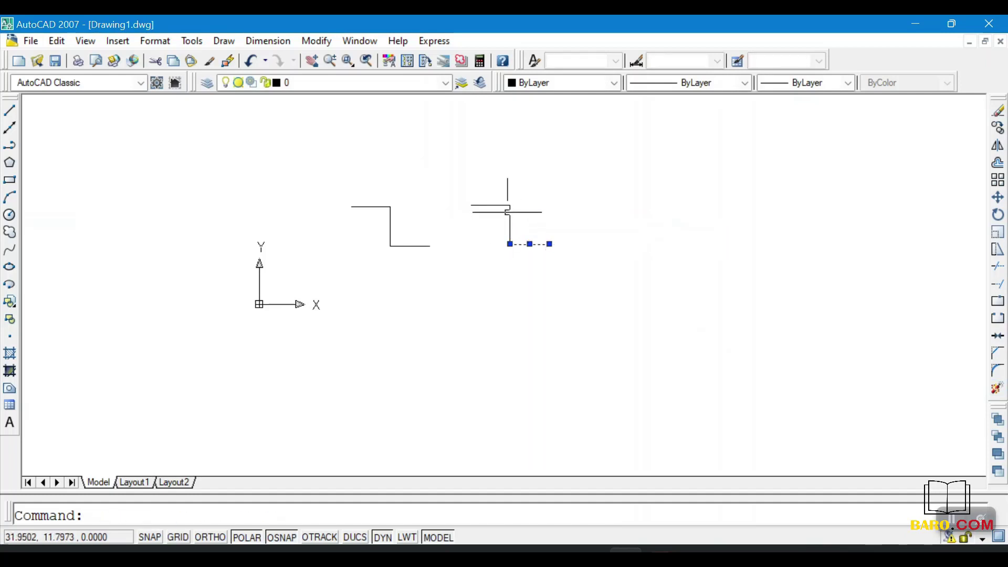
click(511, 224)
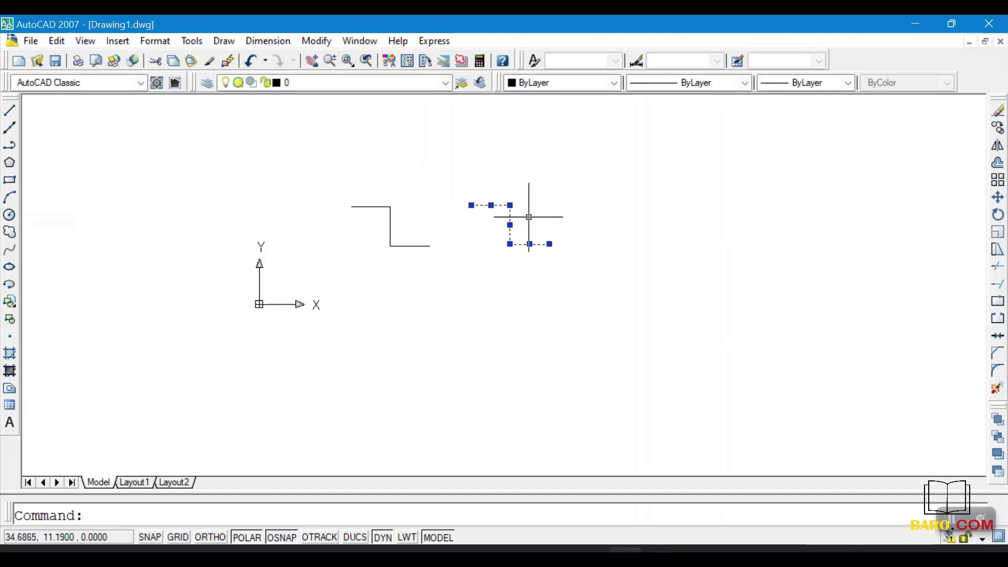
key(Escape)
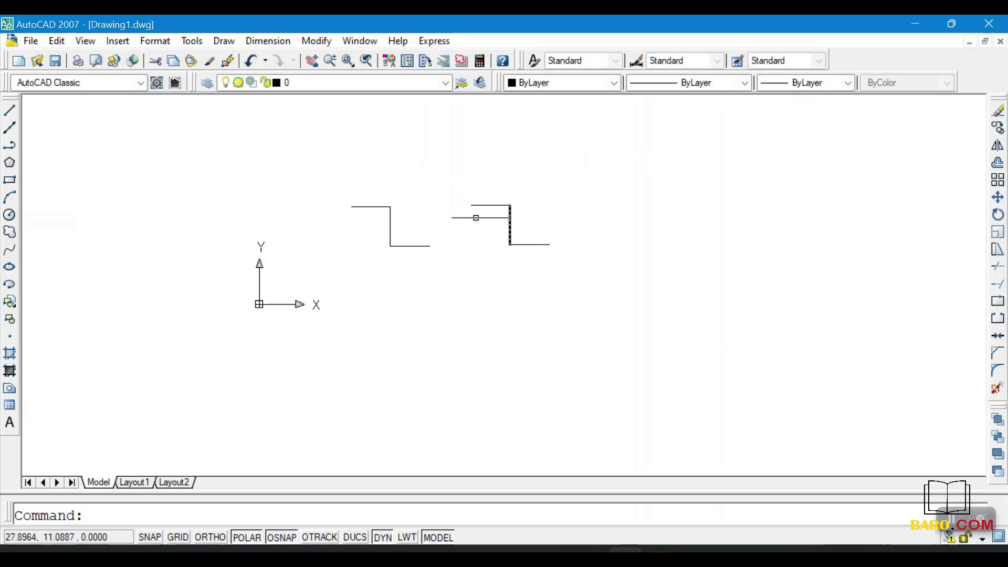
Step: Delete both stair shapes together using a crossing window
click(567, 174)
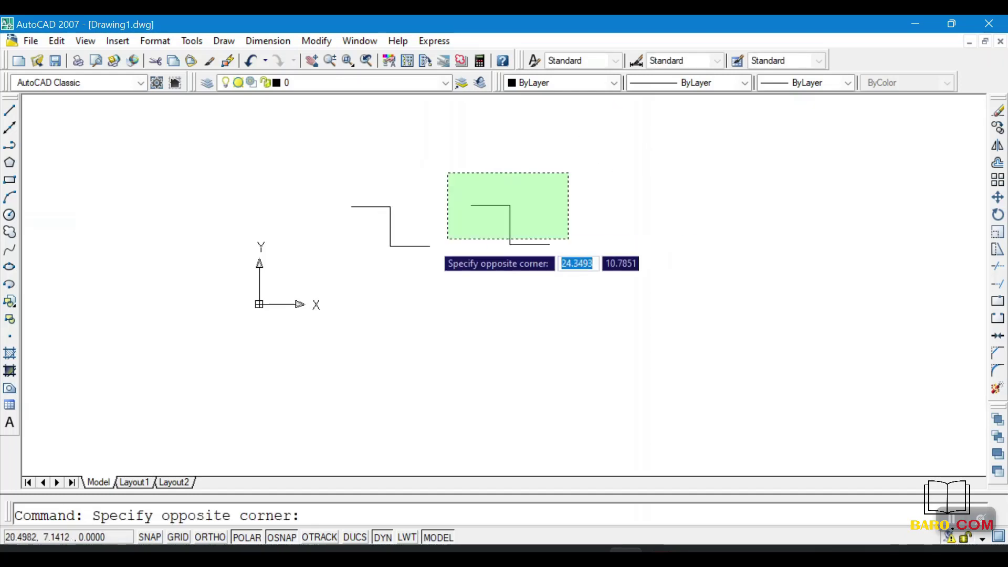
click(296, 272)
key(Delete)
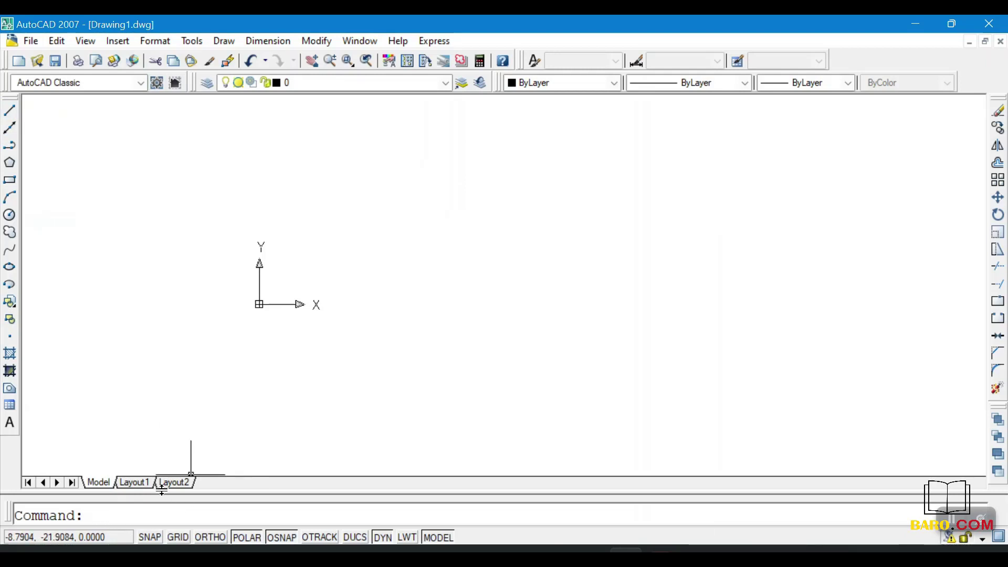
Step: Draw two connected lines, one horizontal to a corner at about (29.8, 10.2) and one straight down from it
key(Return)
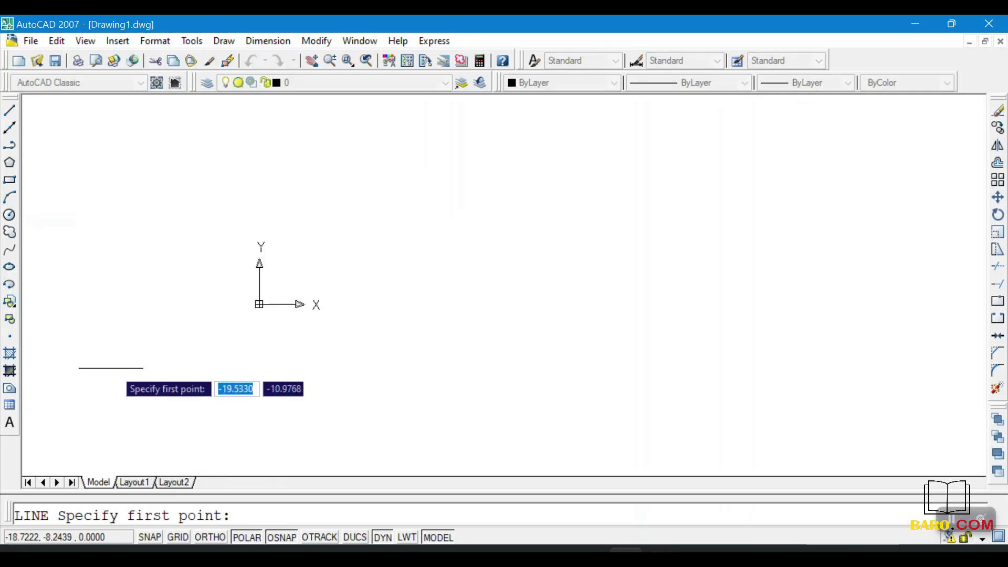
click(387, 225)
click(491, 224)
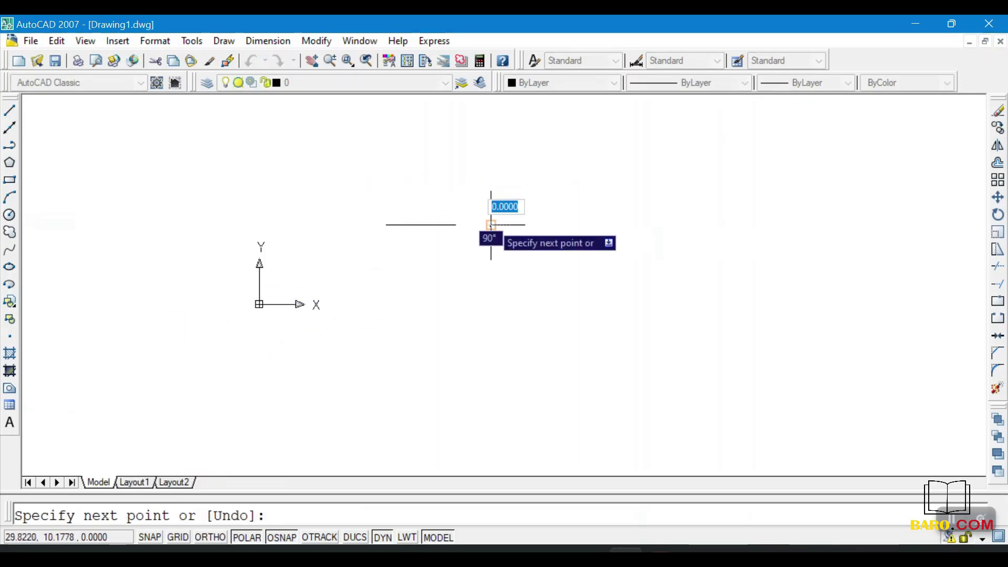
click(491, 270)
right_click(491, 270)
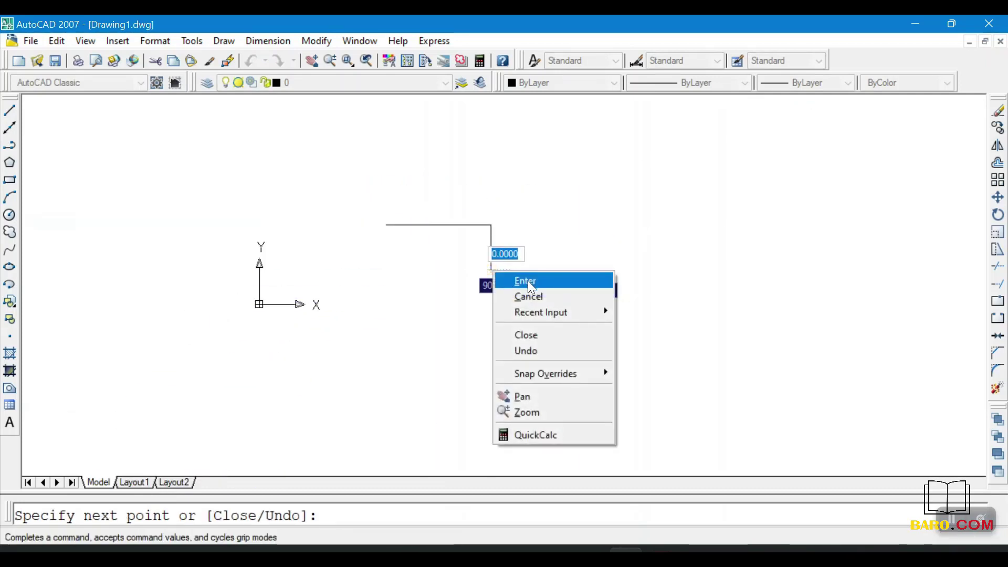
click(528, 280)
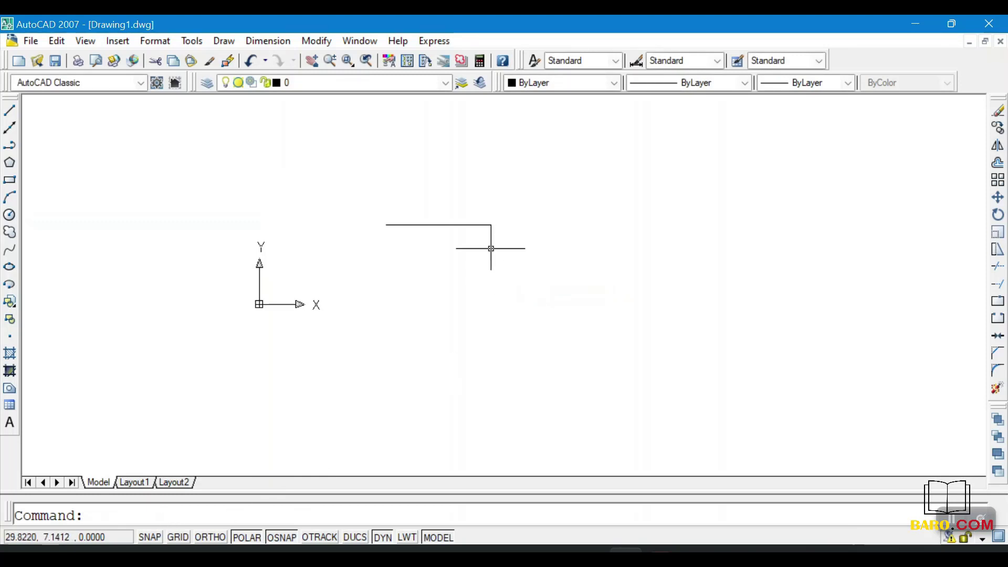
Step: Delete the two connected lines that form the corner using a crossing window
click(541, 184)
click(349, 298)
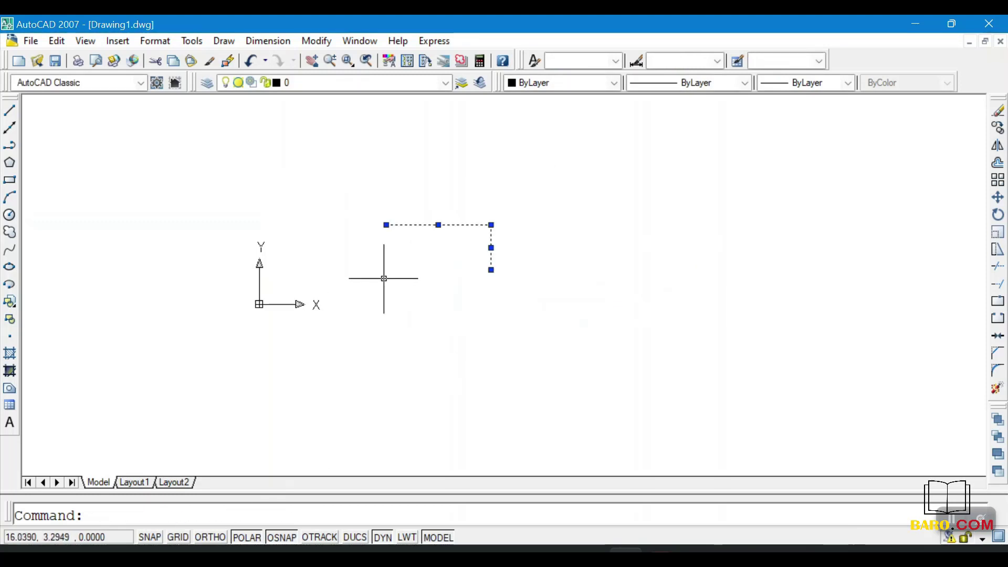
key(Delete)
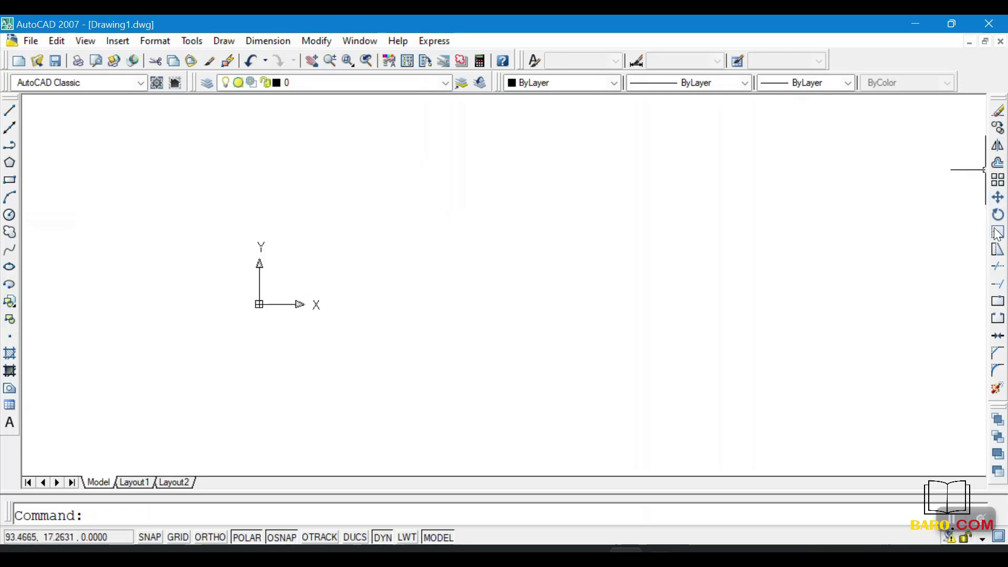
Step: Draw a horizontal line from point (-4, 4) extending 10 units to the right
click(10, 110)
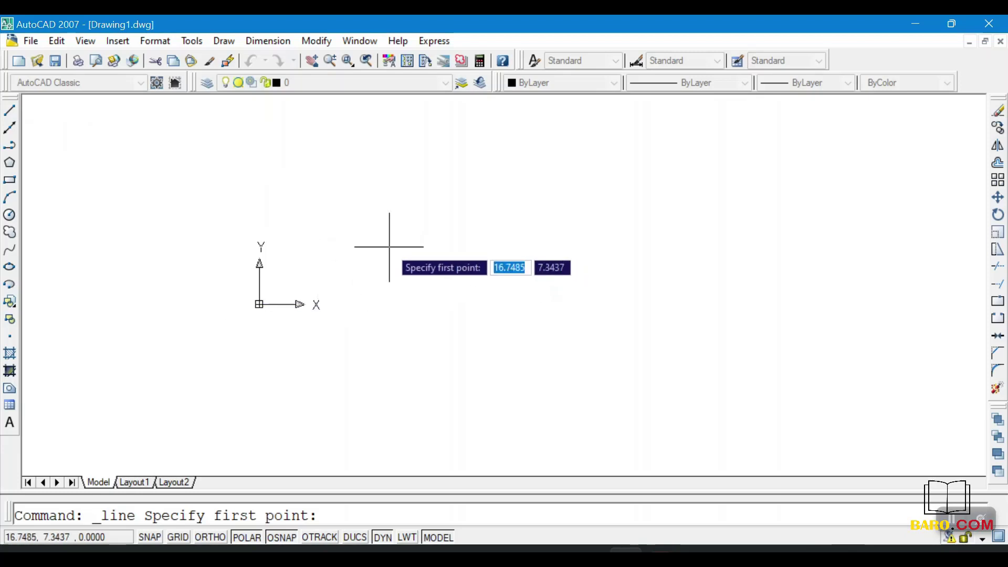
text(-4)
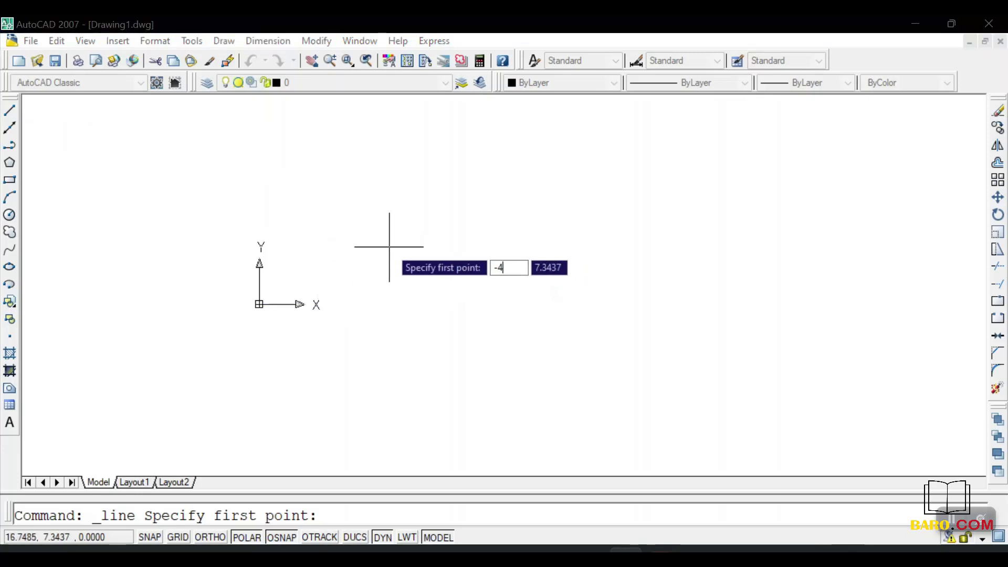
key(Tab)
text(4)
key(Return)
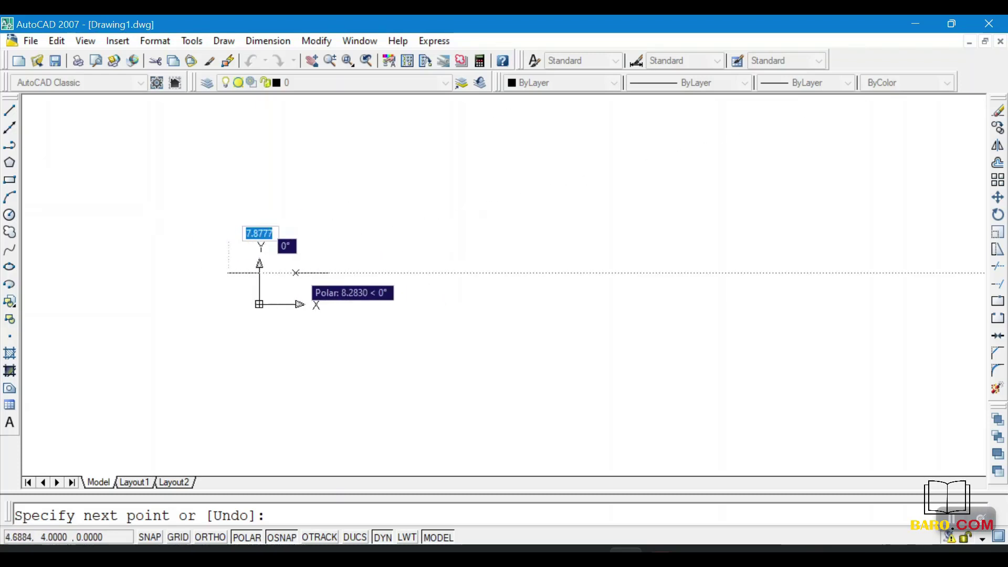
text(1)
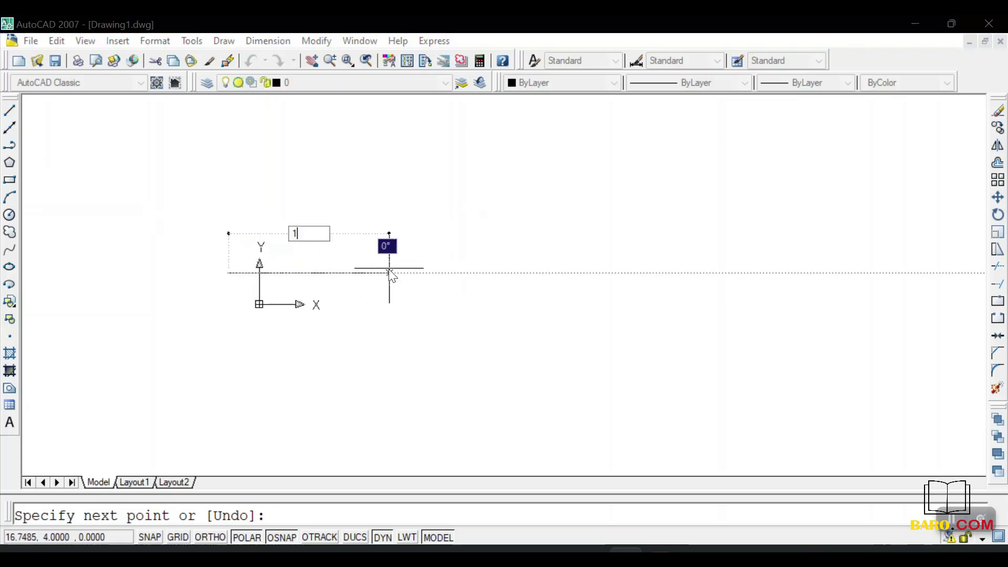
text(0)
key(Return)
right_click(389, 273)
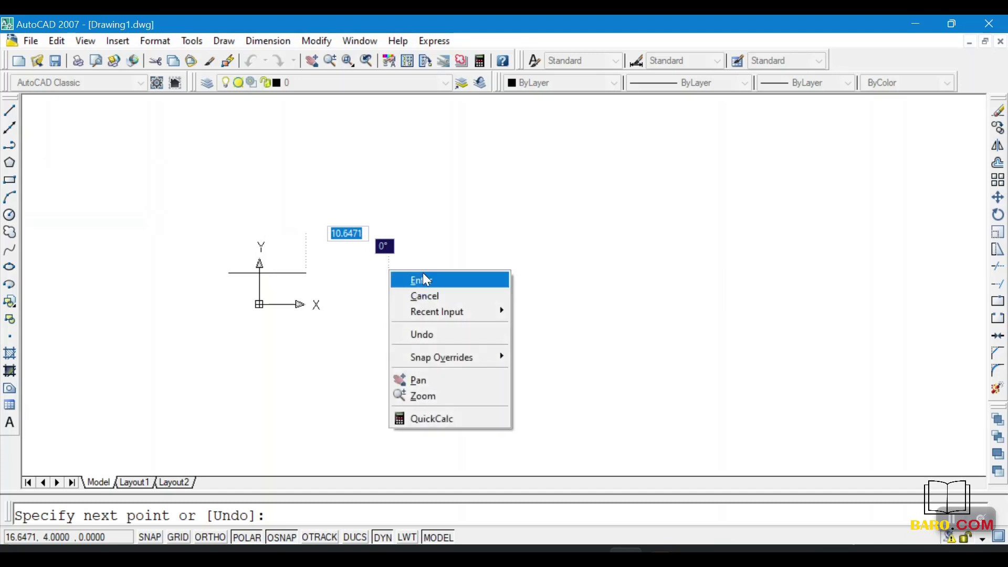
click(419, 279)
Step: Delete the 10-unit horizontal line that crosses the Y axis
click(306, 273)
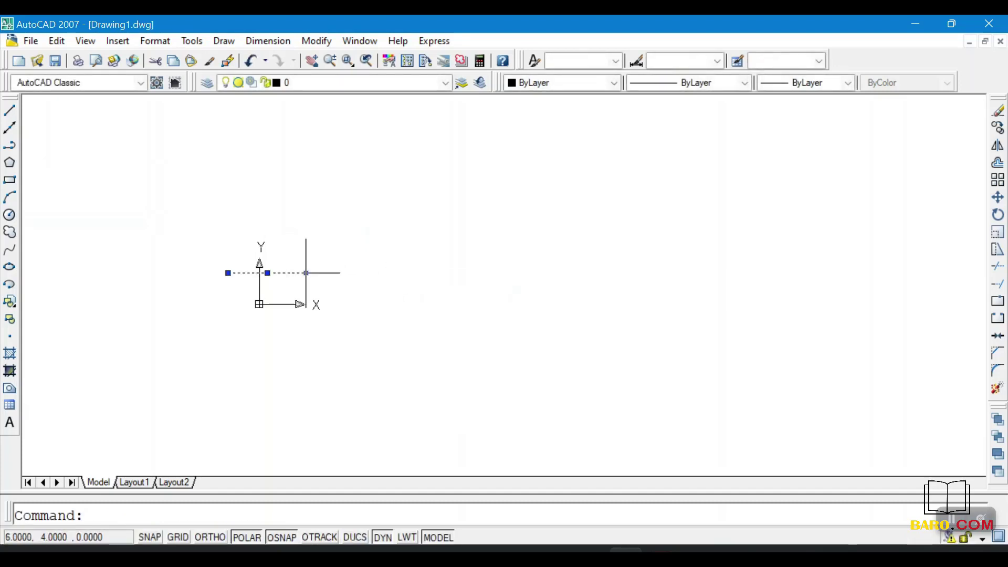
right_click(316, 271)
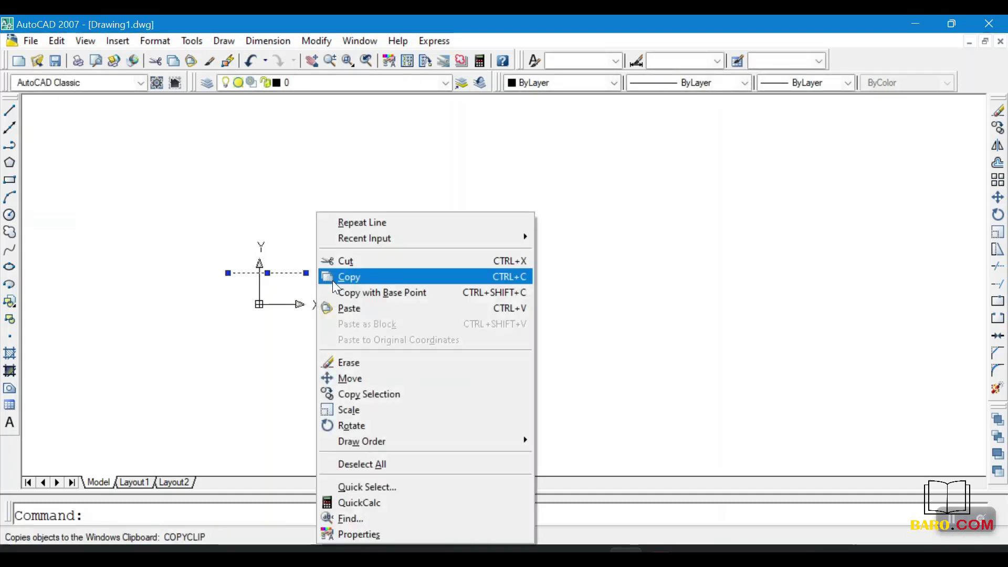
click(991, 113)
click(997, 111)
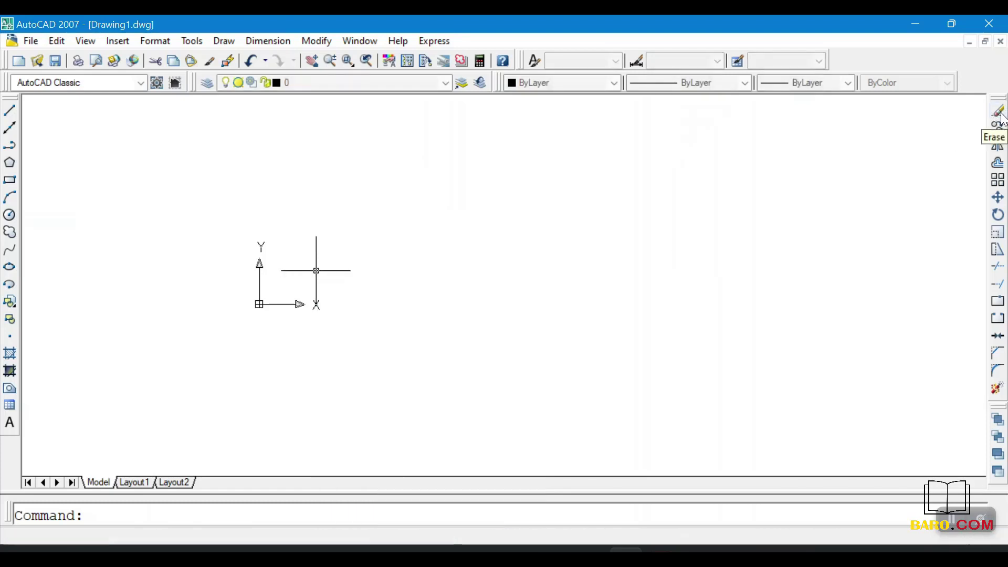
Step: Draw a single horizontal line in open space beyond the X axis, ending at about (30.8, 4.7)
click(11, 111)
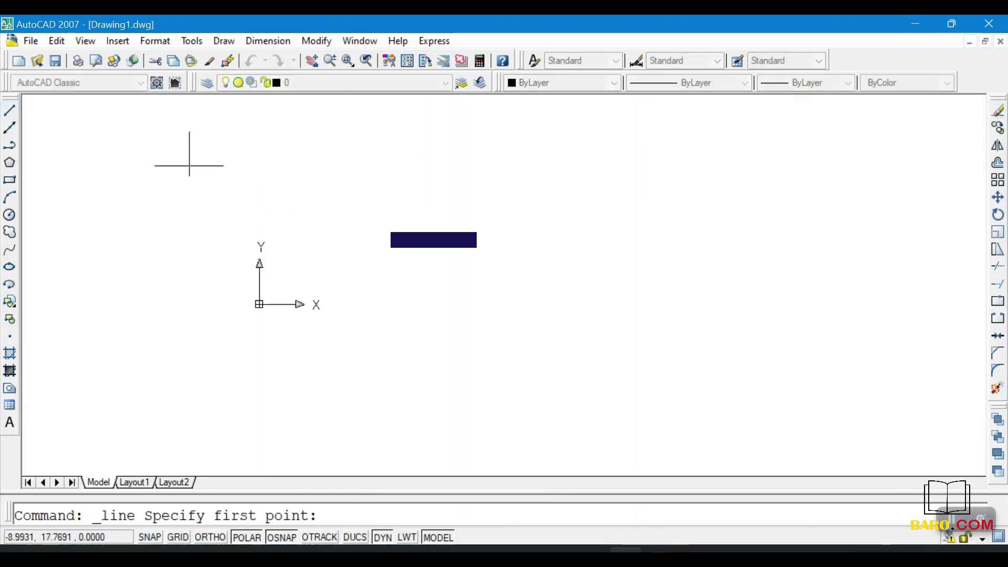
click(372, 267)
click(498, 267)
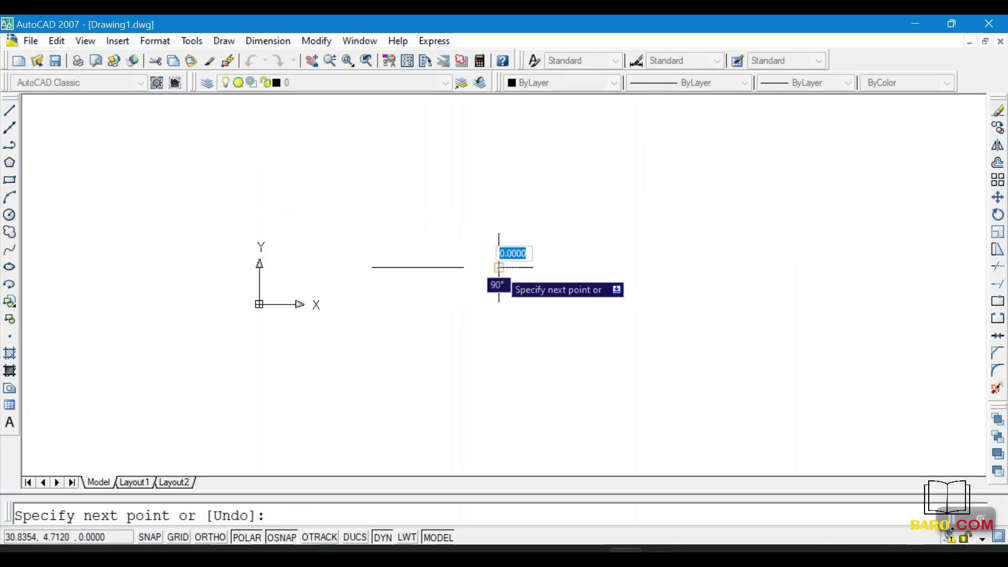
right_click(499, 269)
click(541, 280)
Step: Select the horizontal line by picking it, with a crossing window and with an enclosing window, and delete it
click(490, 267)
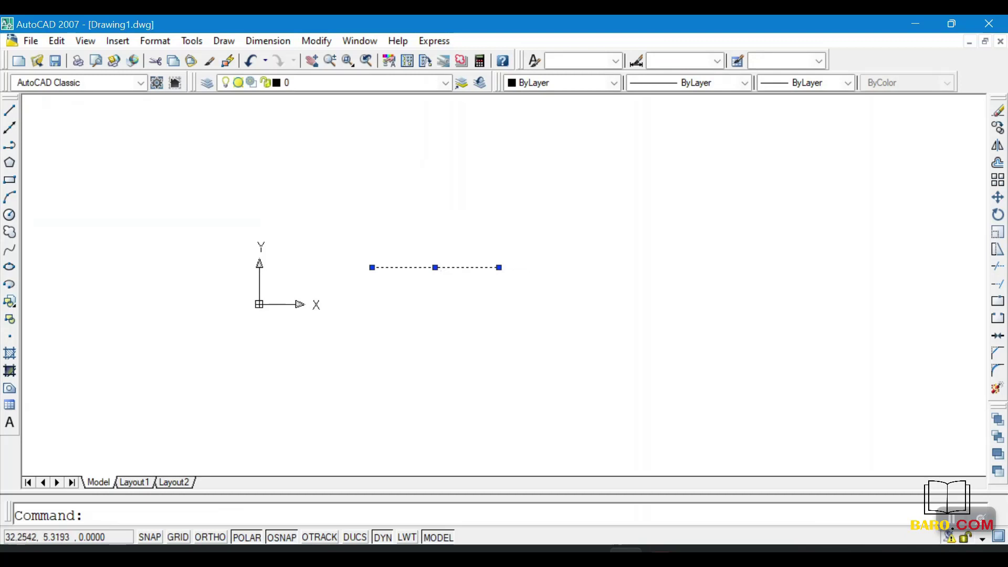
click(520, 184)
click(356, 298)
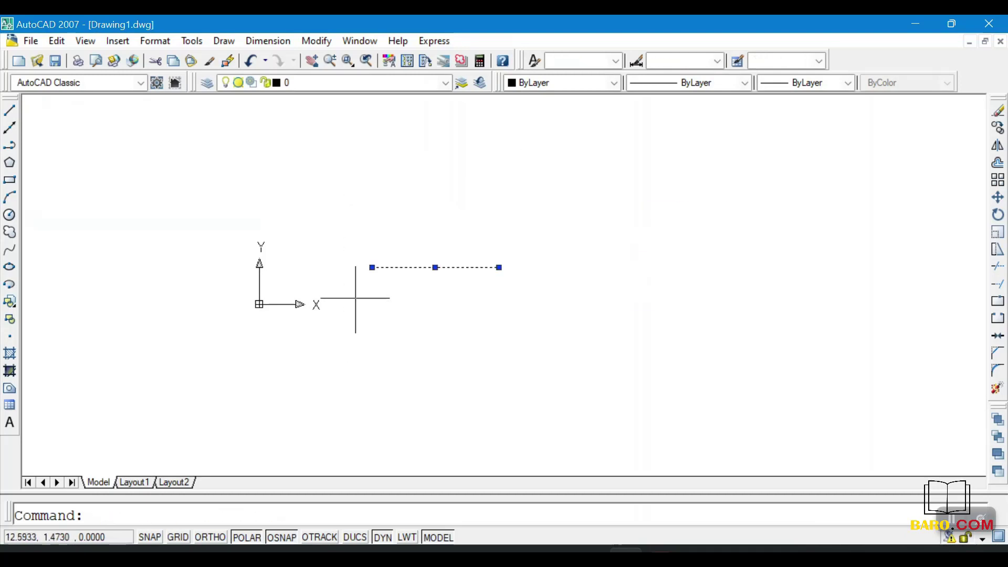
click(346, 201)
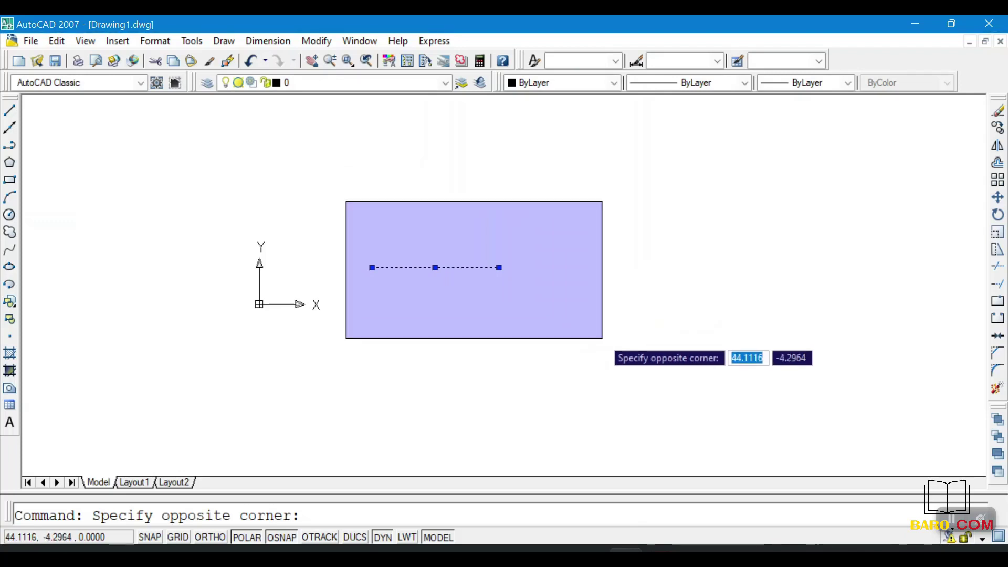
click(604, 338)
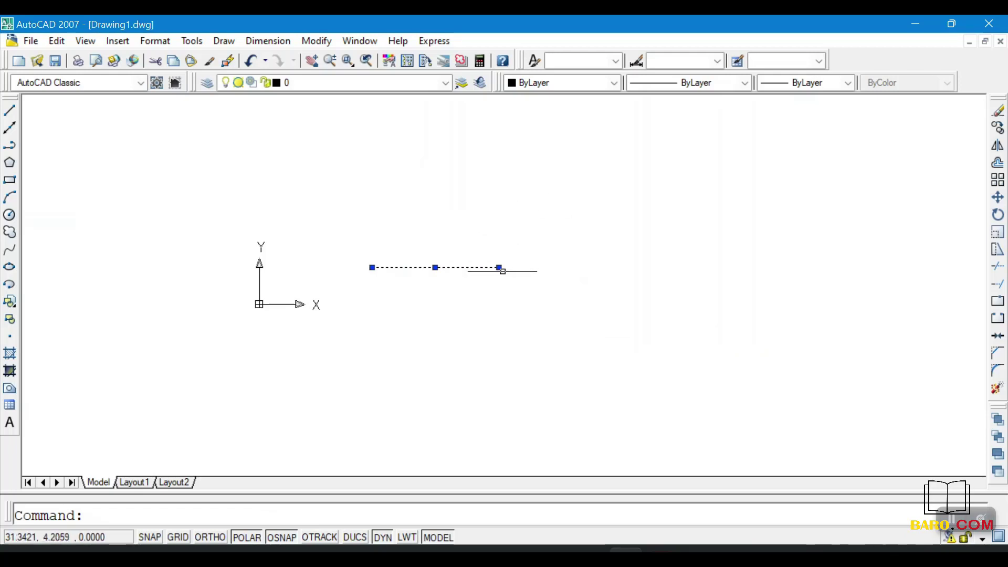
key(Delete)
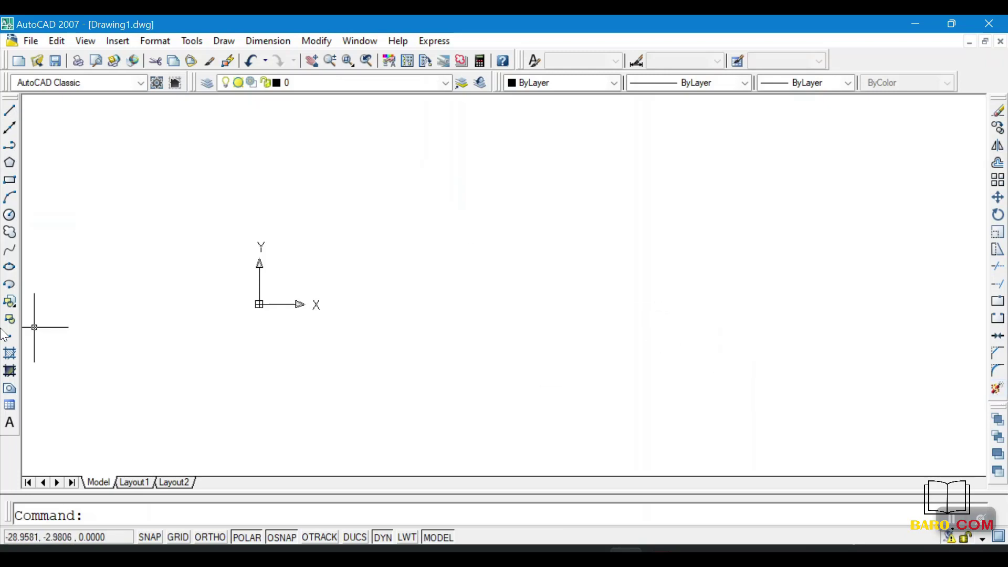
Step: Draw a horizontal line about 19.7 units long, ending at about (38, 14)
click(12, 108)
click(403, 196)
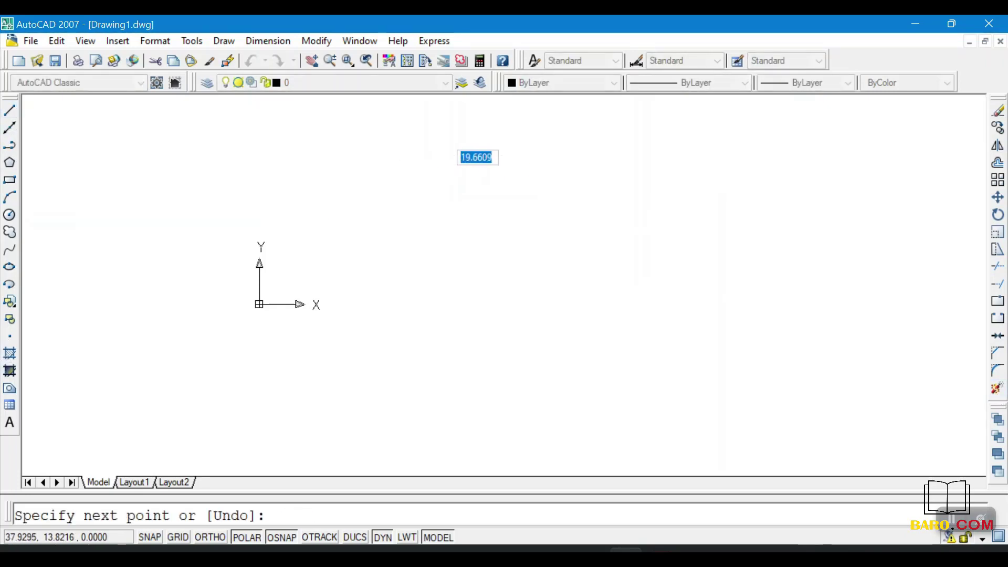
click(554, 195)
right_click(553, 199)
click(578, 205)
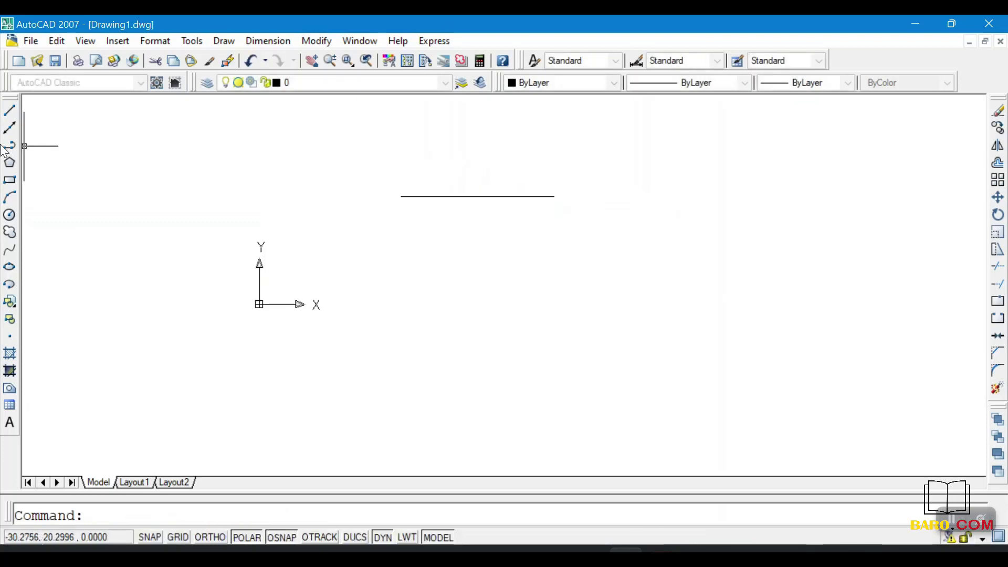
Step: Draw a 10 by 10 square with its first corner at the origin (0,0) using the Rectangle command
click(10, 180)
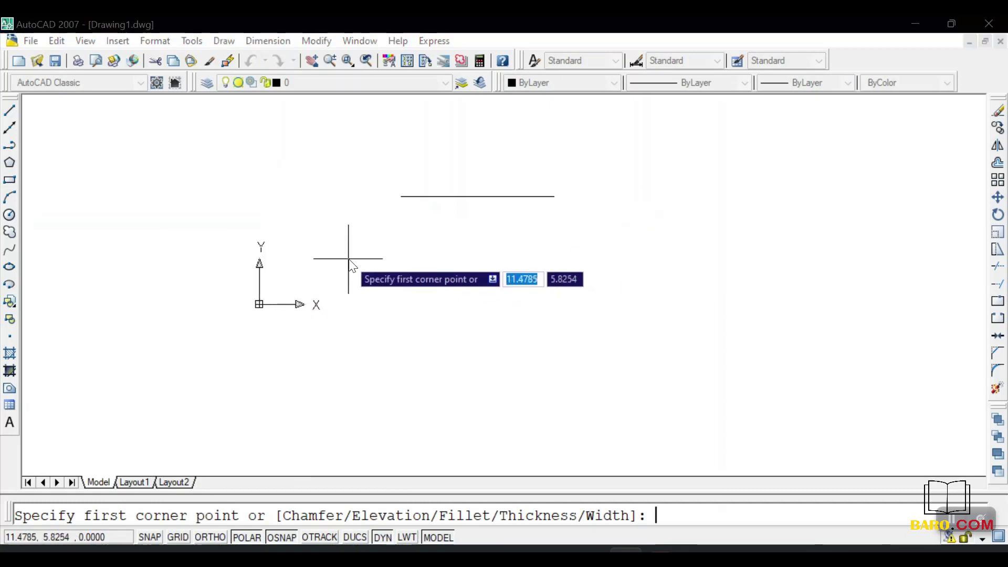
text(0,0)
key(Return)
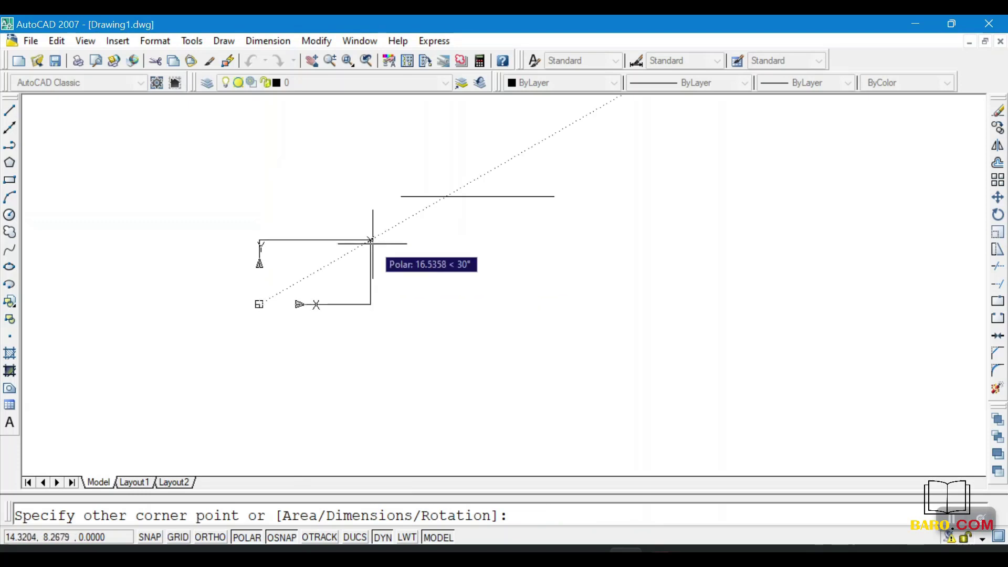
text(10)
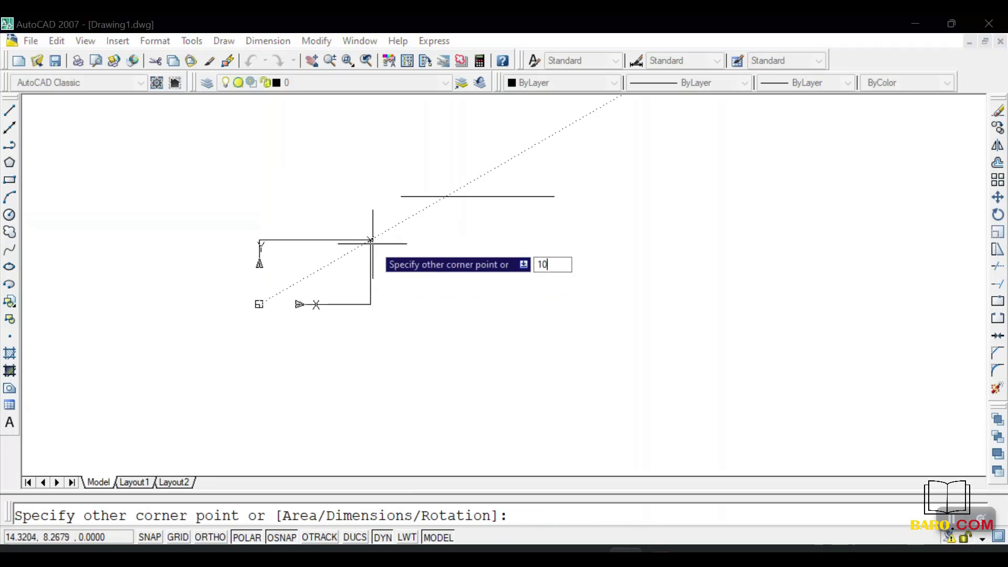
key(Tab)
text(10)
key(Return)
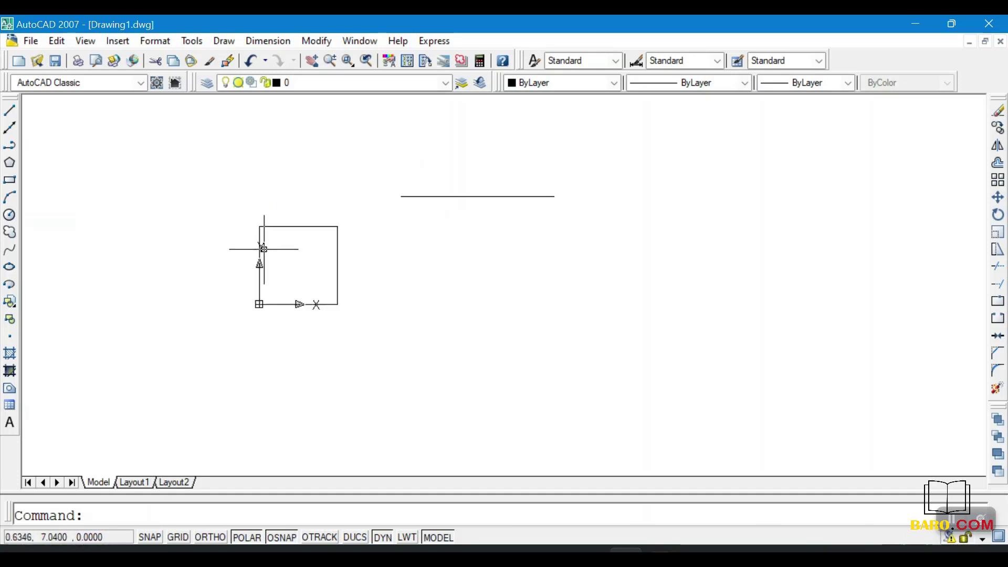
Step: Draw a second square from the first one's lower-right corner, with its opposite corner at relative coordinates 10, -10
click(9, 181)
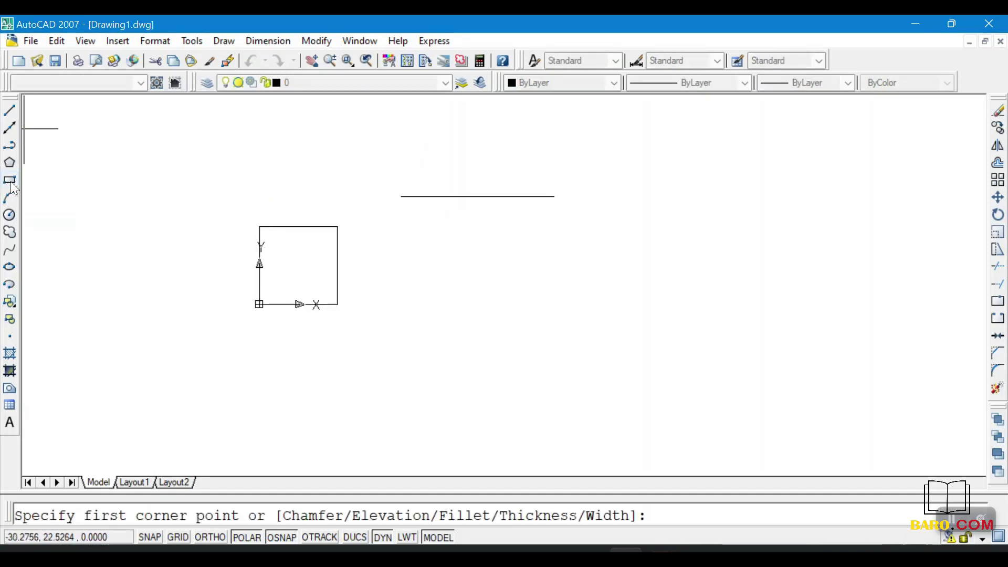
click(337, 304)
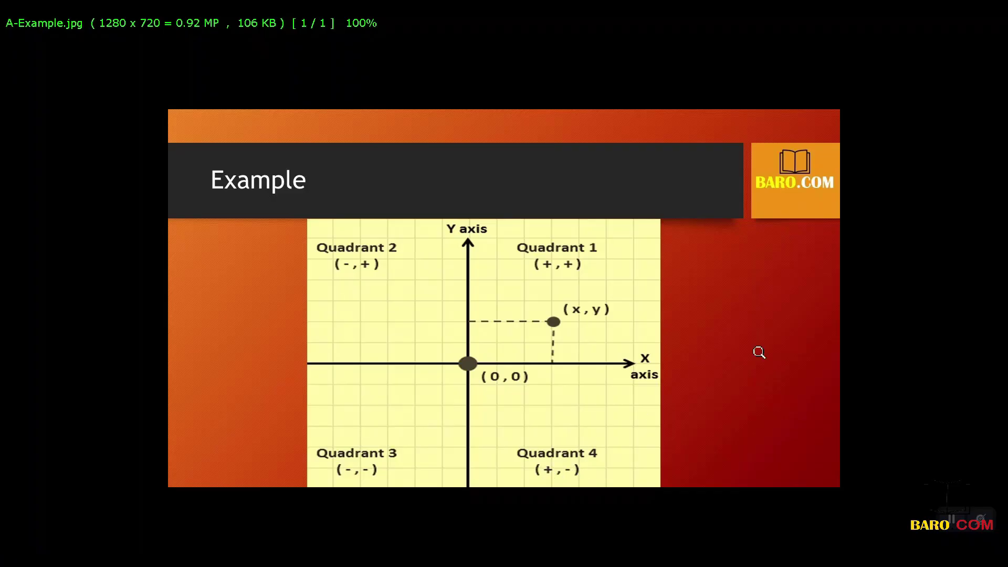
click(980, 25)
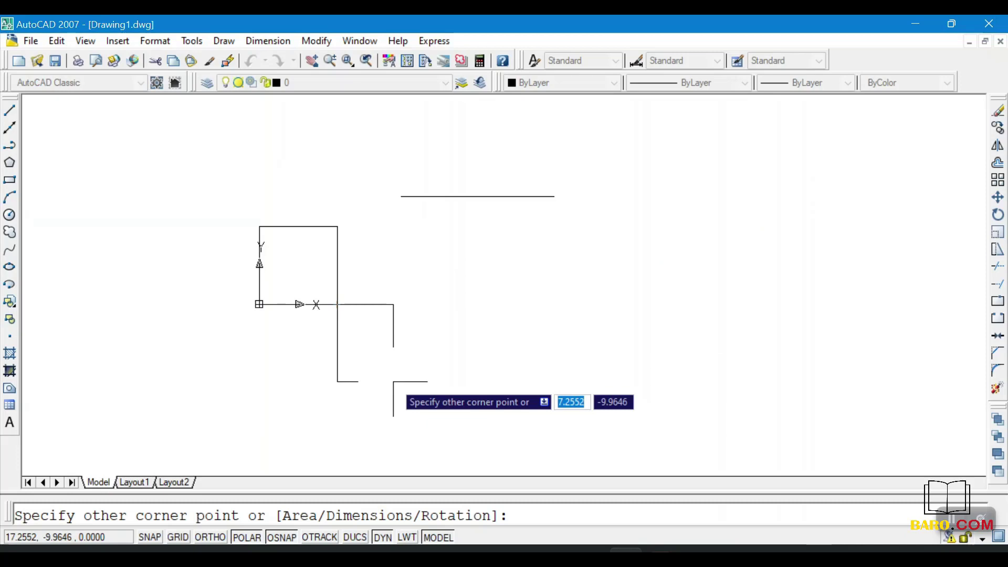
text(10)
key(Tab)
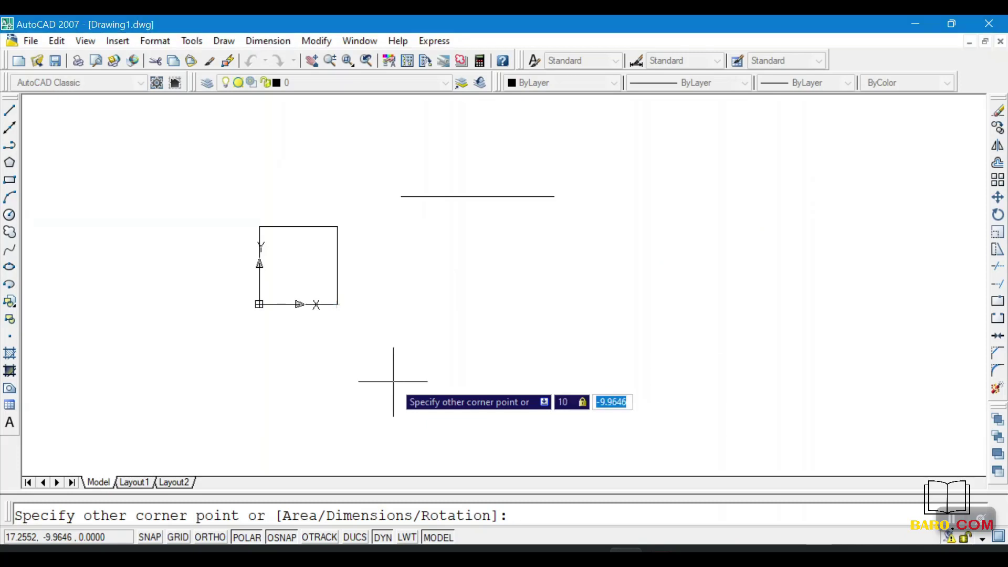
text(-)
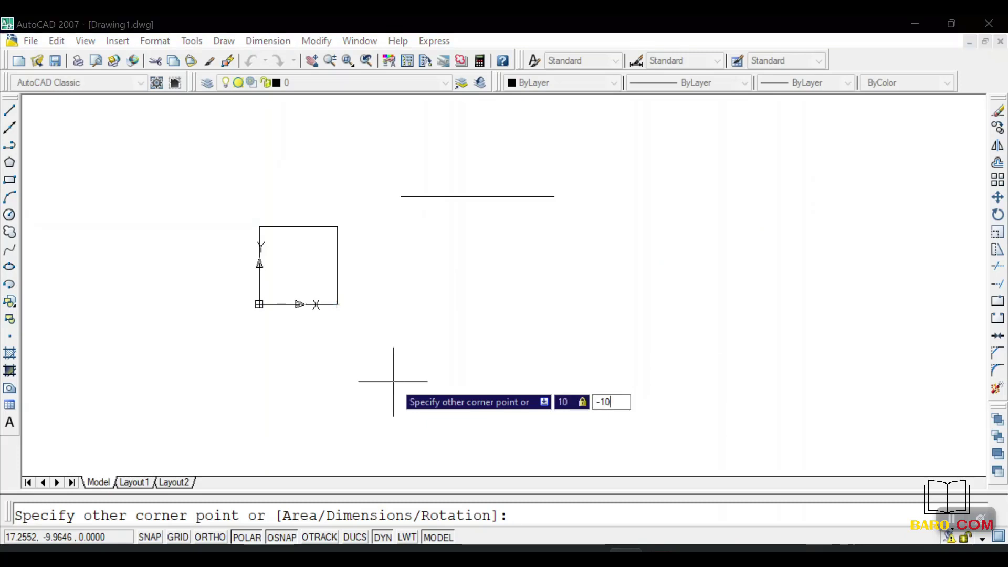
text(10)
key(Return)
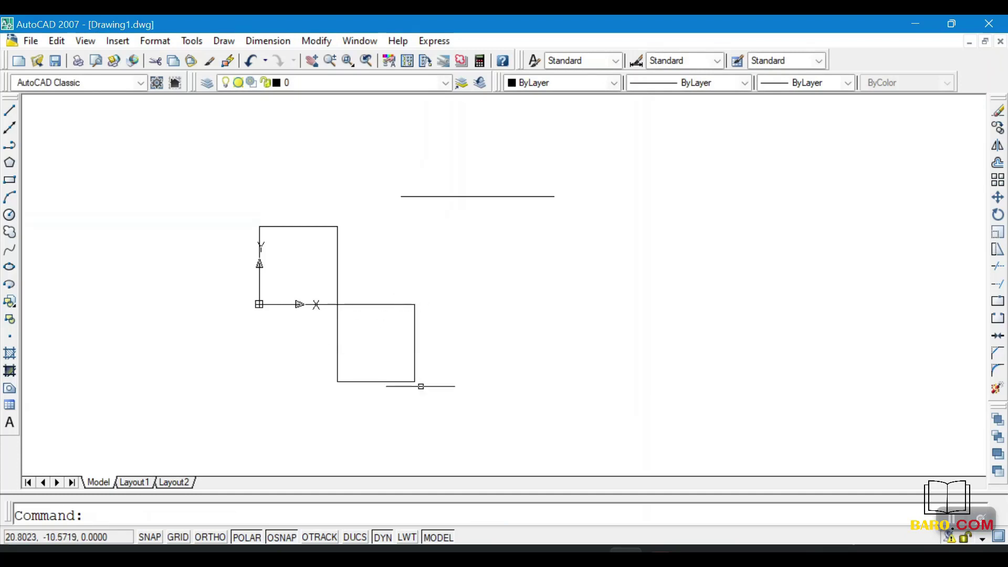
Step: Delete both squares and the horizontal line above them
click(406, 268)
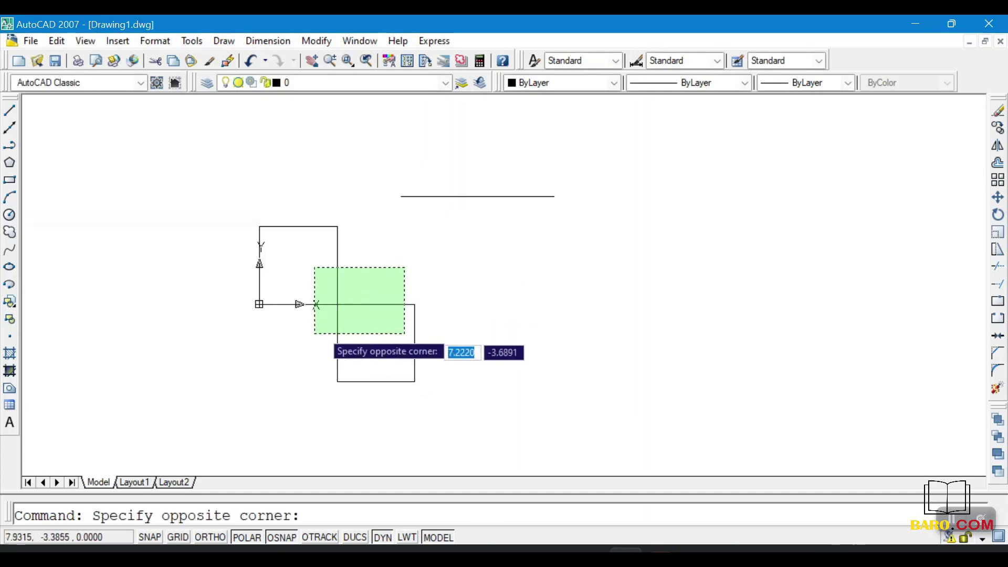
click(366, 286)
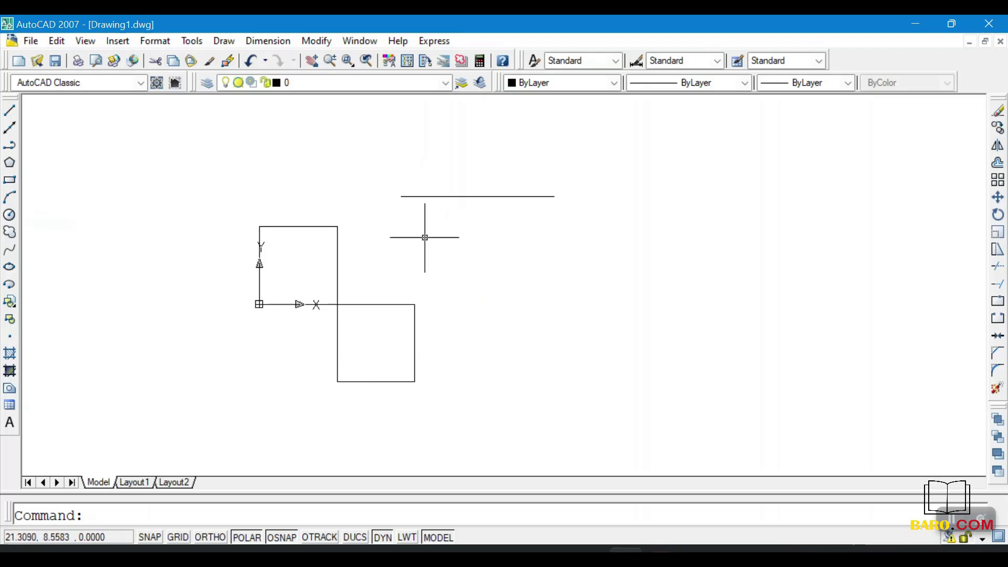
click(416, 314)
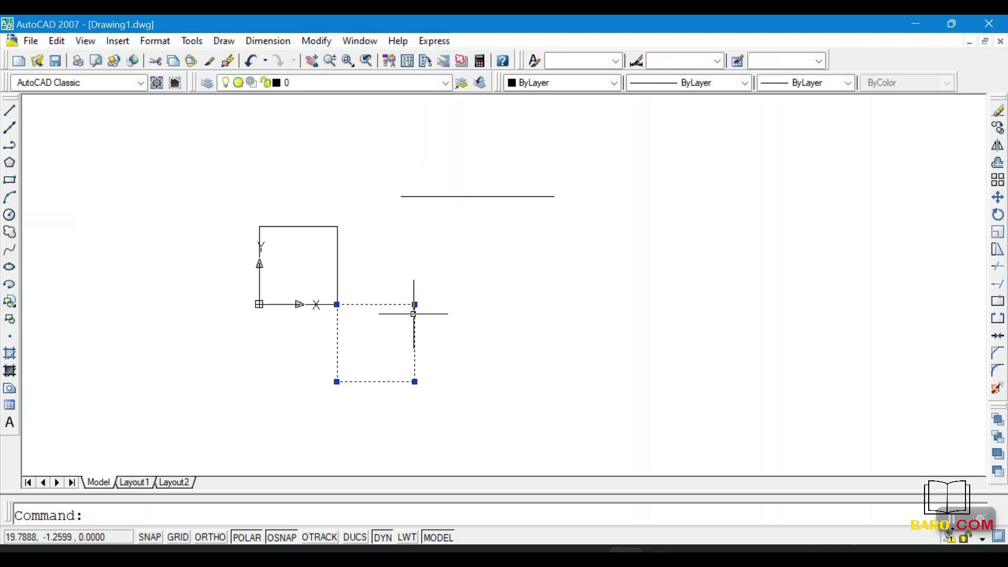
click(339, 265)
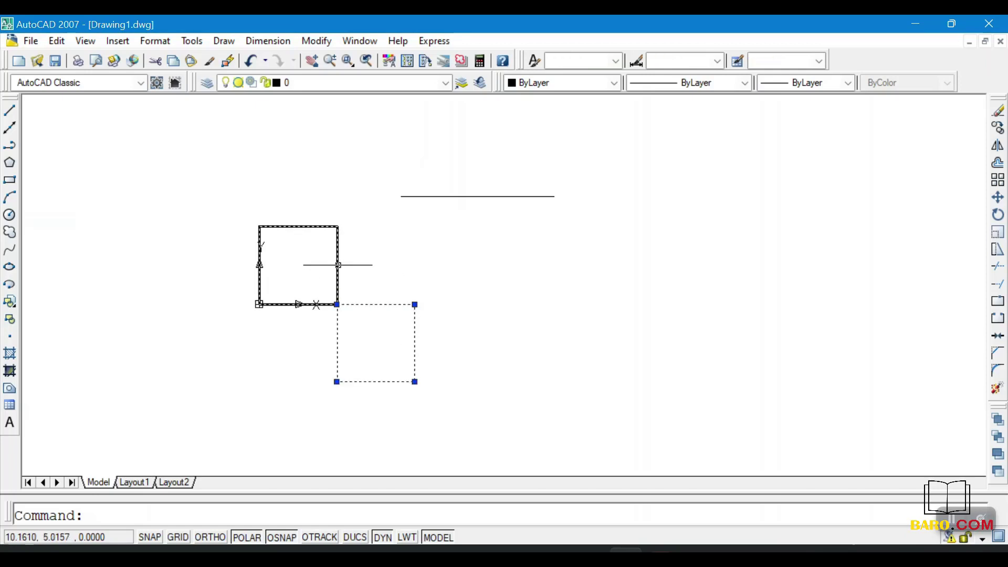
click(998, 111)
click(528, 196)
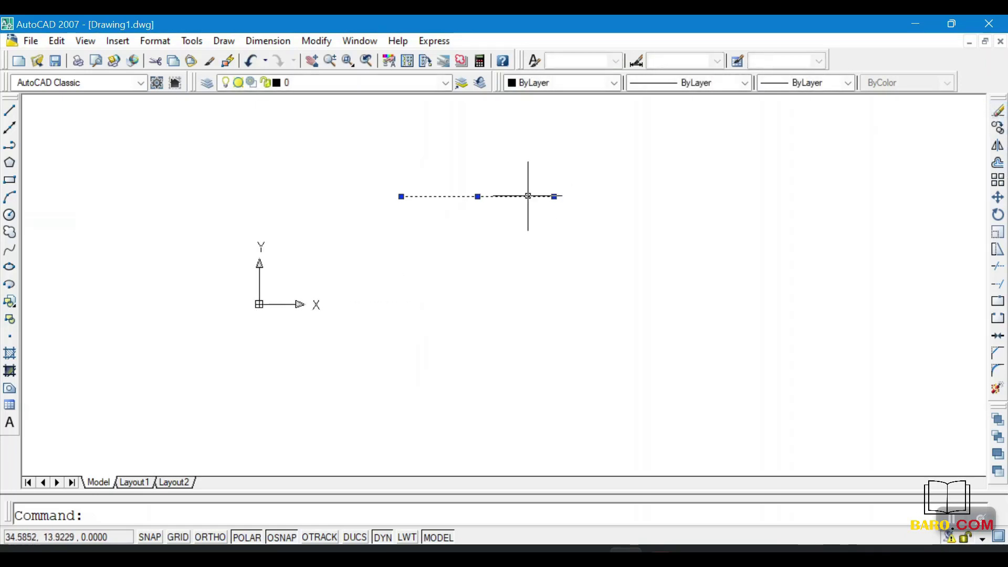
key(Delete)
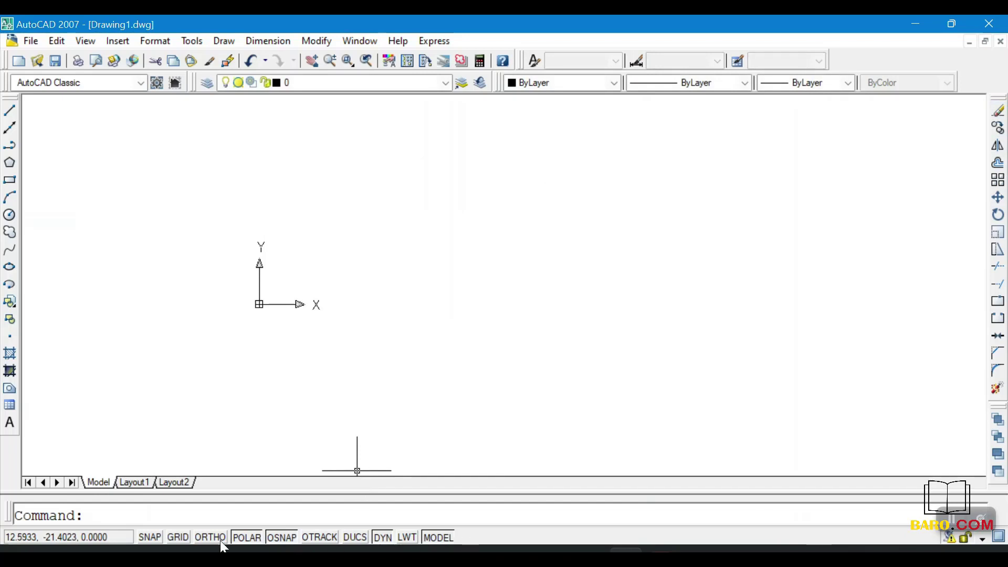
click(11, 111)
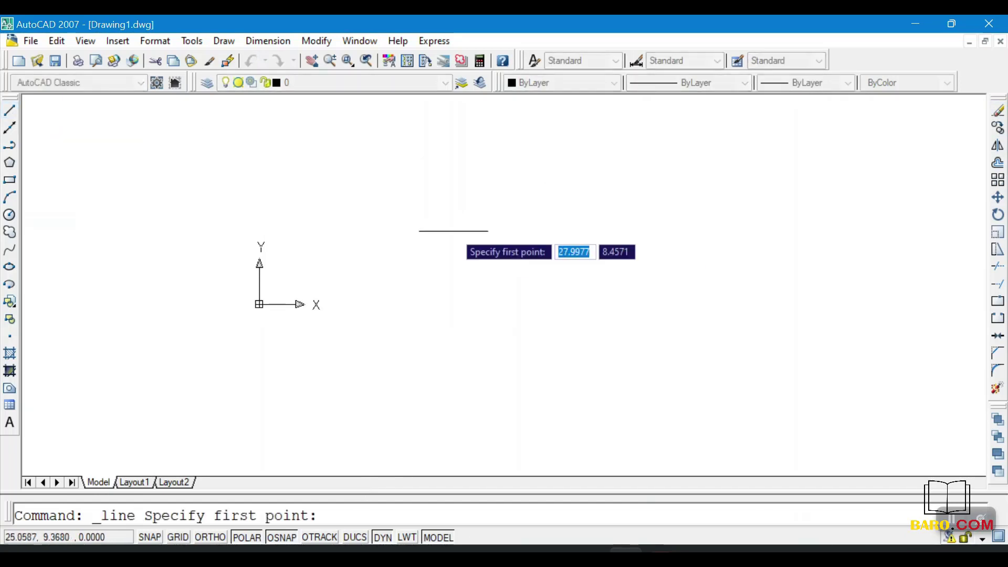
click(371, 203)
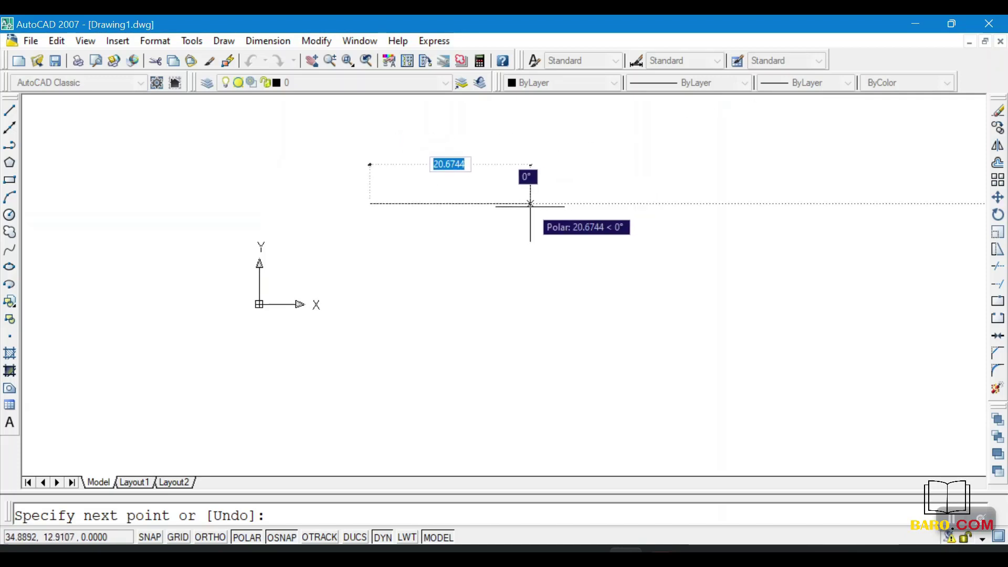
right_click(369, 122)
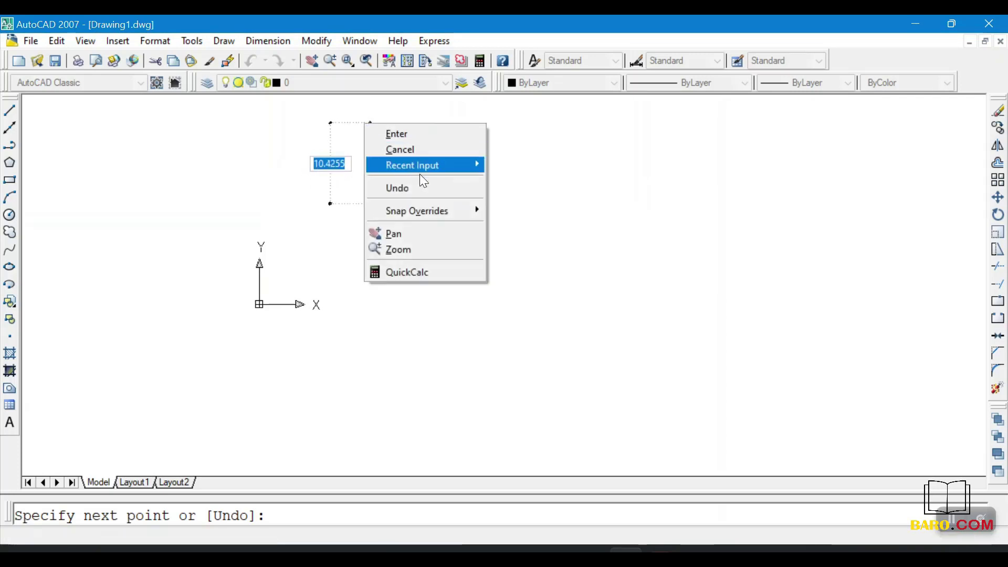
click(407, 147)
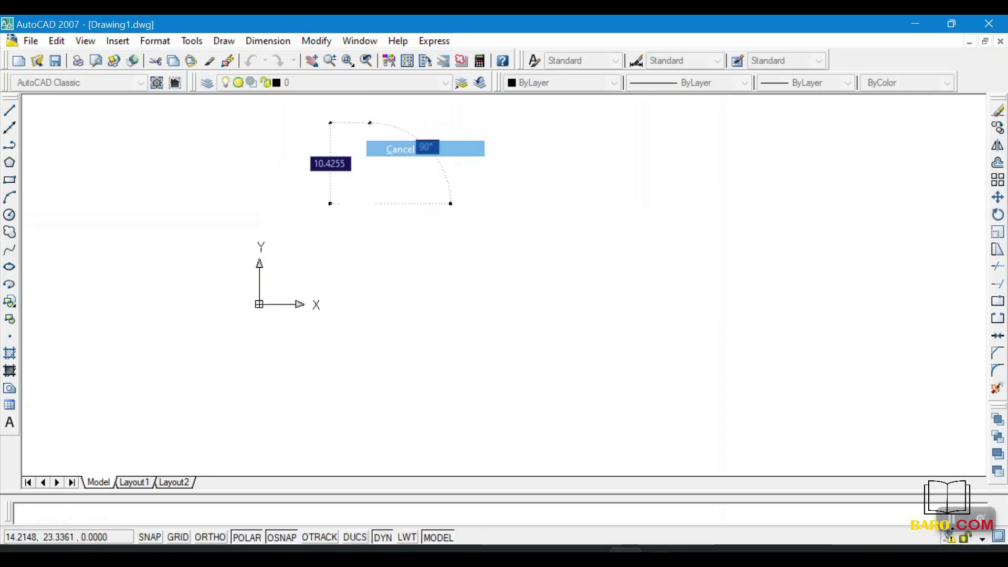
Step: Turn off polar tracking and start a line from a point above and to the right of the UCS icon
click(254, 539)
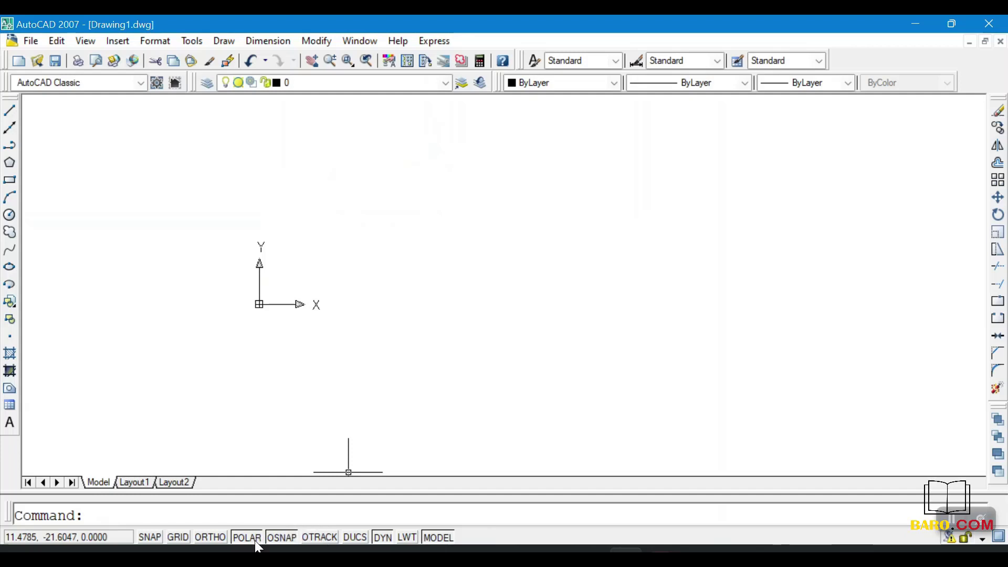
click(6, 112)
click(362, 218)
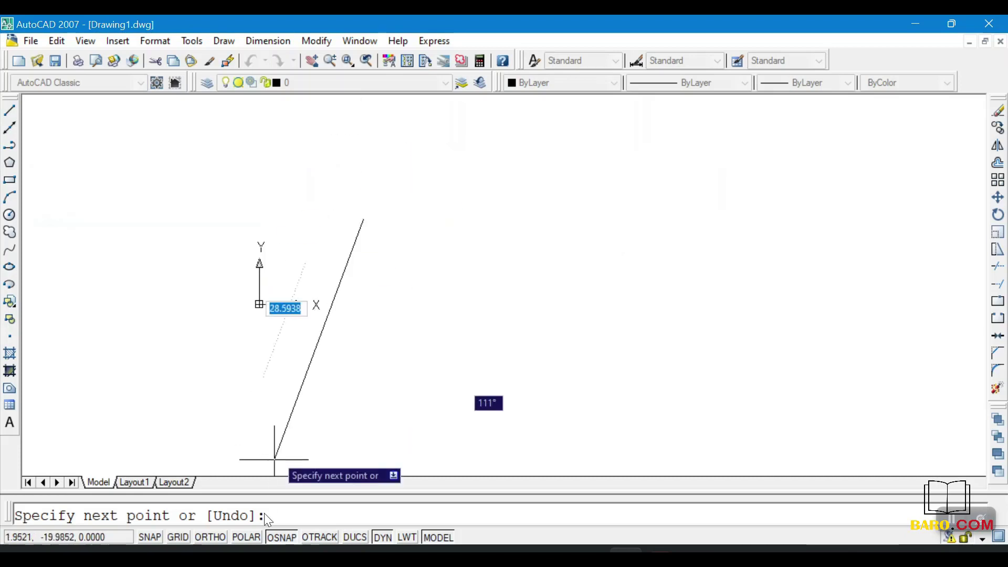
Step: Turn on polar tracking, preview the started line along the 0° direction, and cancel the line
right_click(244, 534)
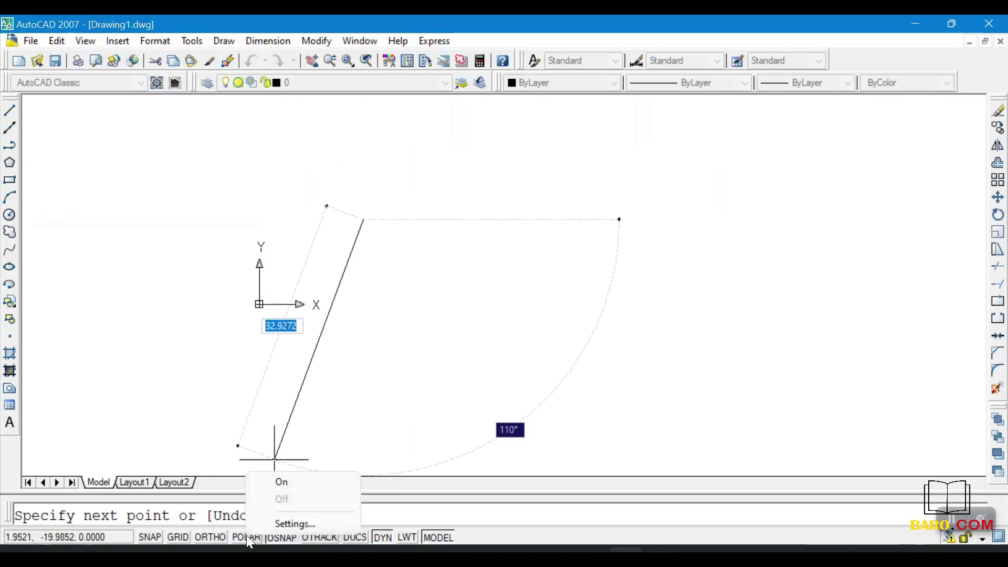
click(287, 483)
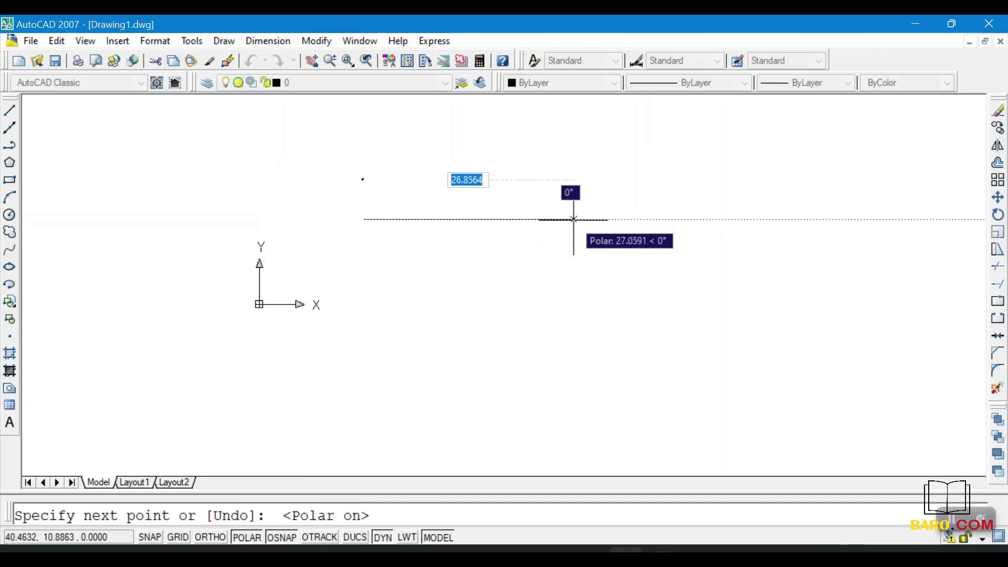
right_click(501, 219)
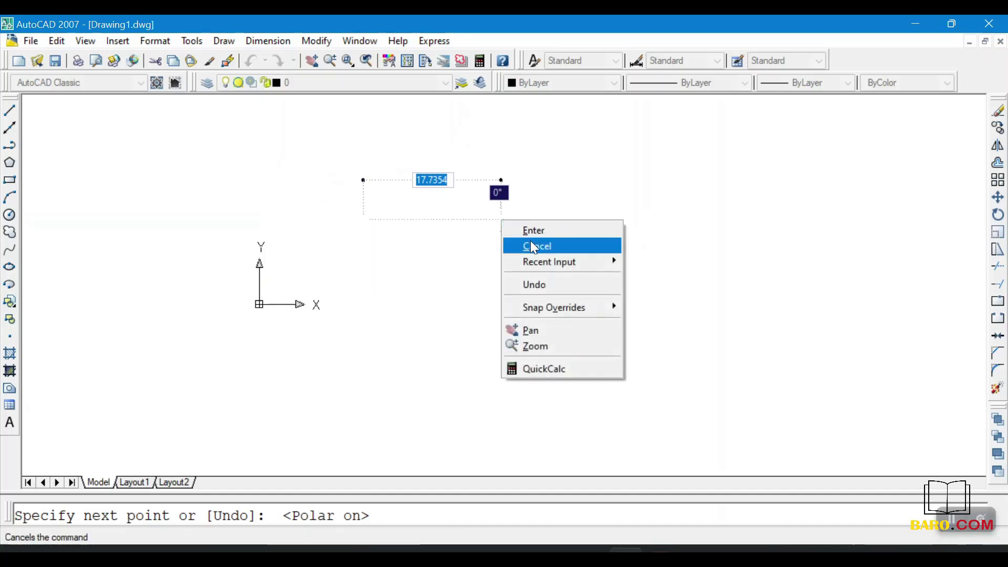
click(530, 241)
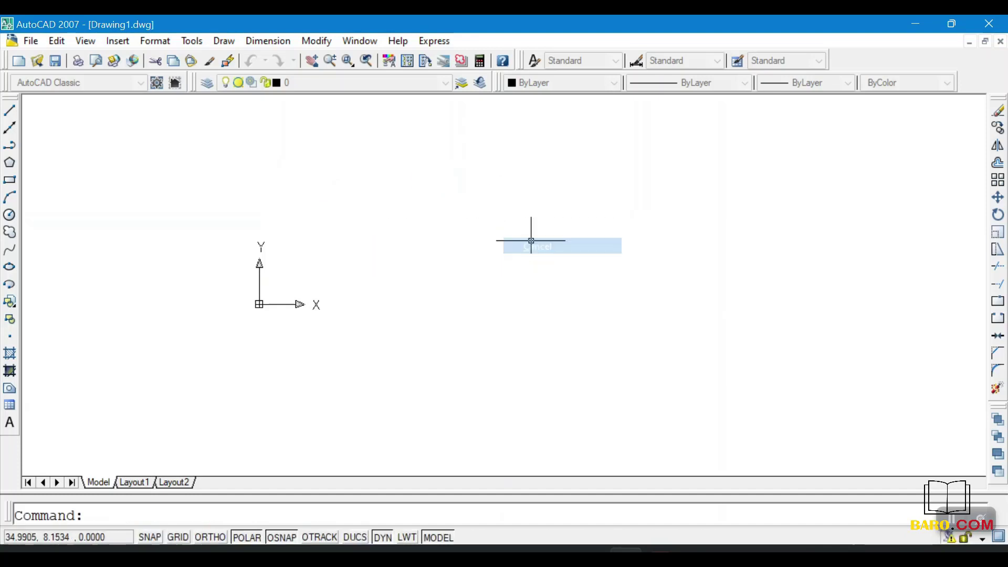
Step: With polar tracking off and Ortho on, draw a horizontal line 10 units to the right and a vertical line 10 units up from its end
click(248, 539)
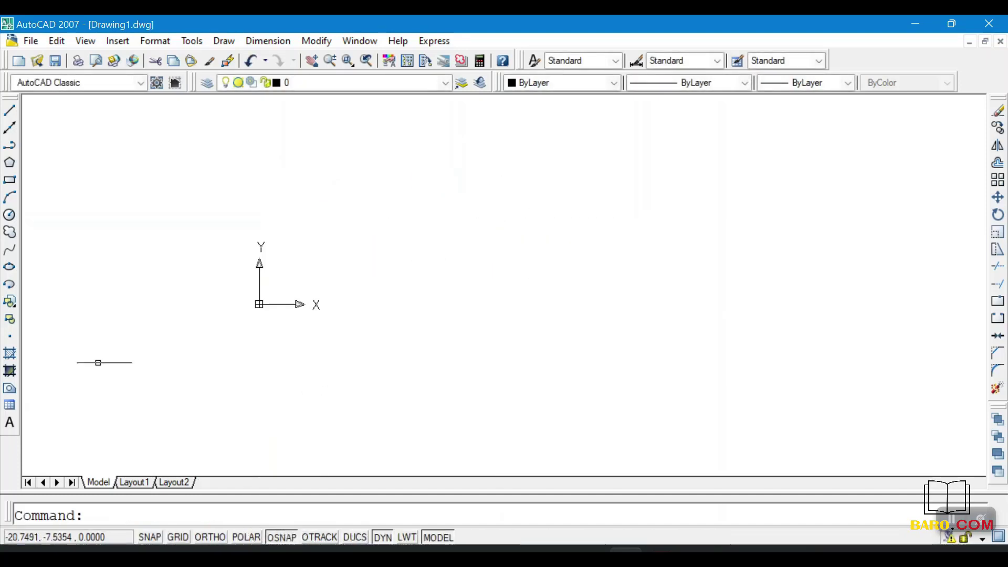
click(12, 111)
click(368, 224)
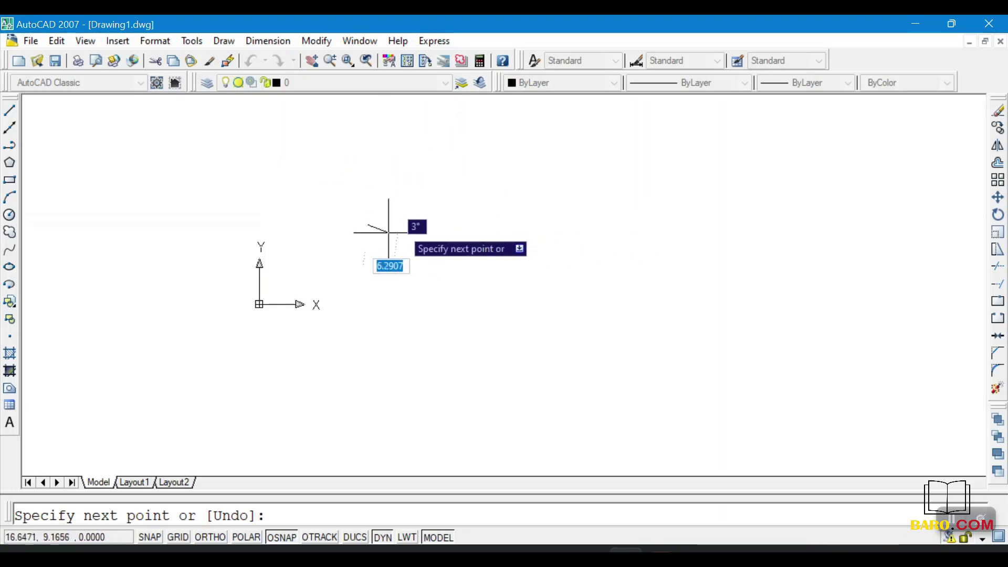
click(210, 535)
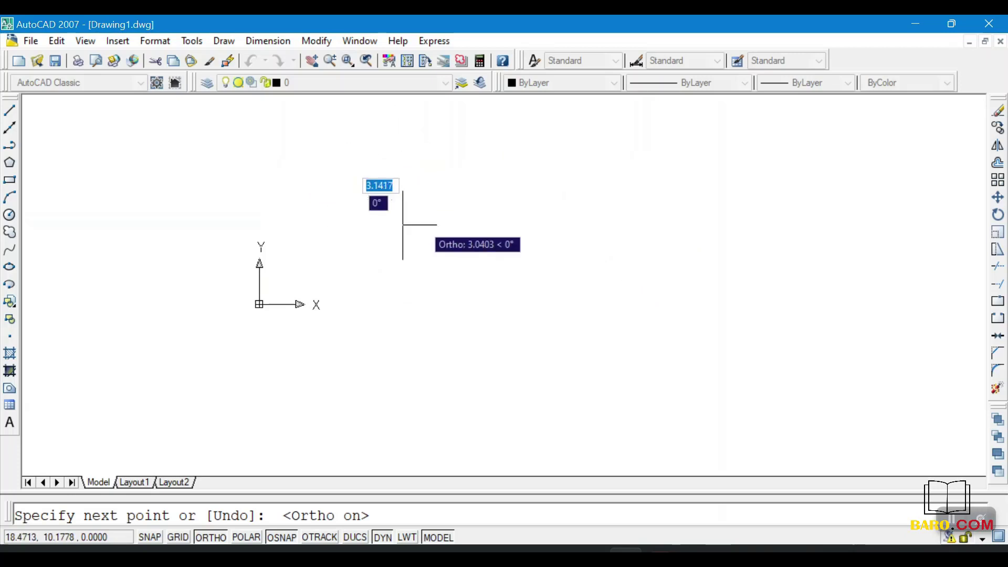
text(10)
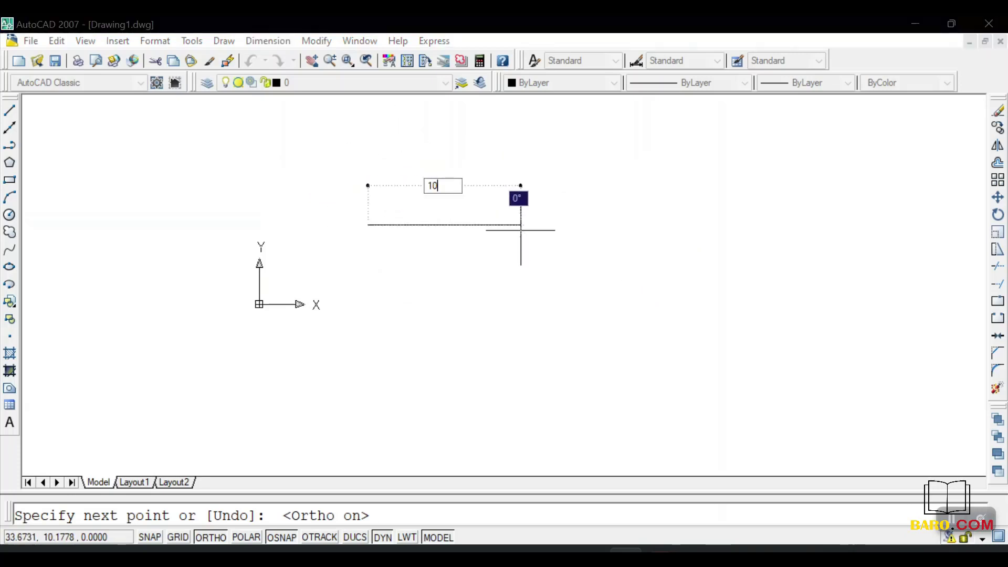
key(Return)
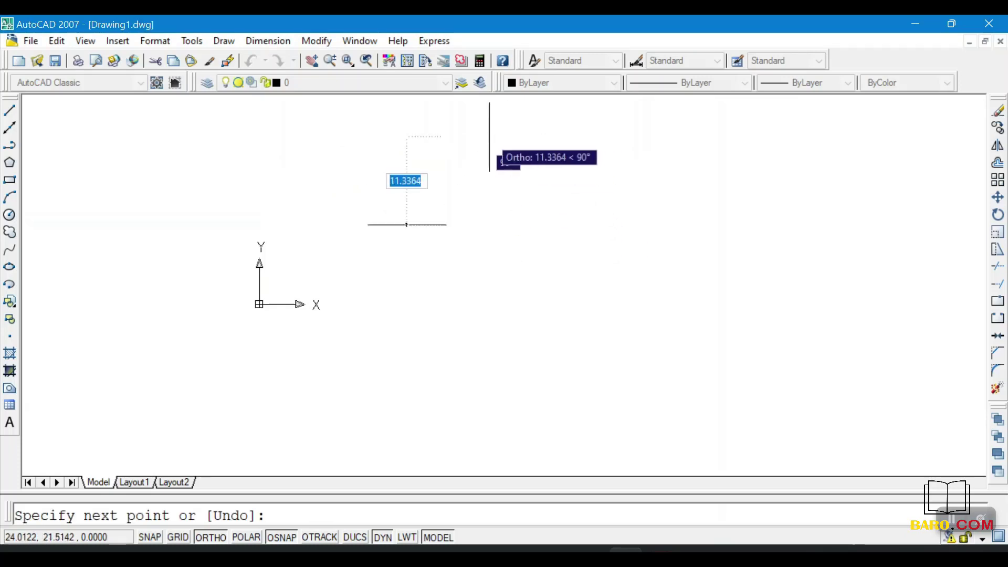
text(10)
key(Return)
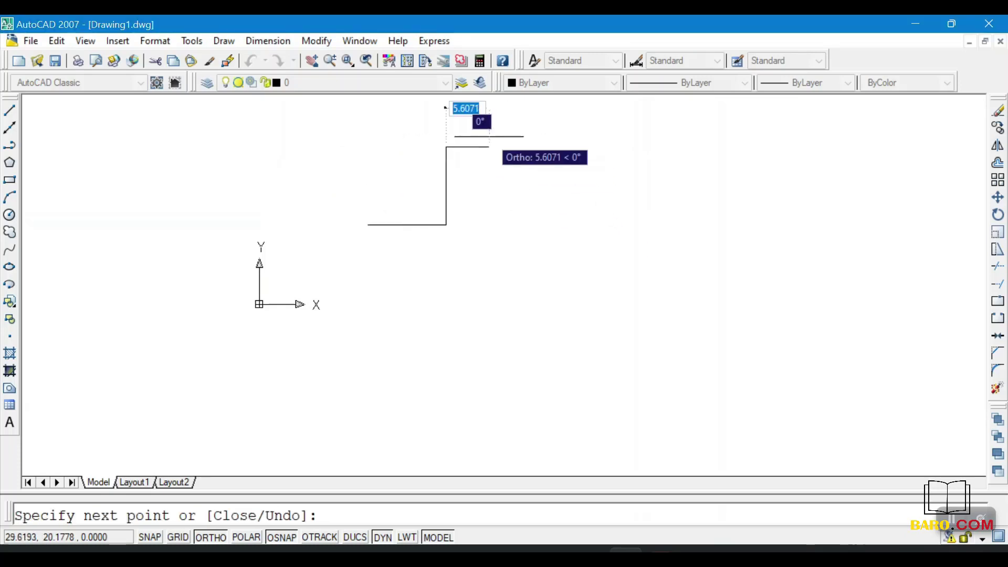
right_click(489, 137)
click(528, 151)
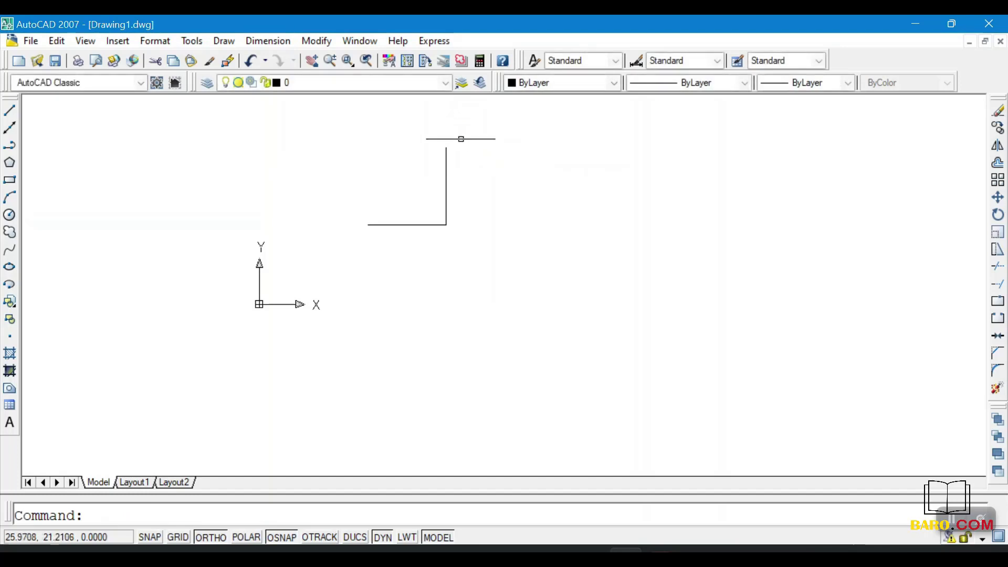
Step: Turn on polar tracking, preview a line at angled directions from a point to the right of the UCS icon, and cancel it
click(246, 536)
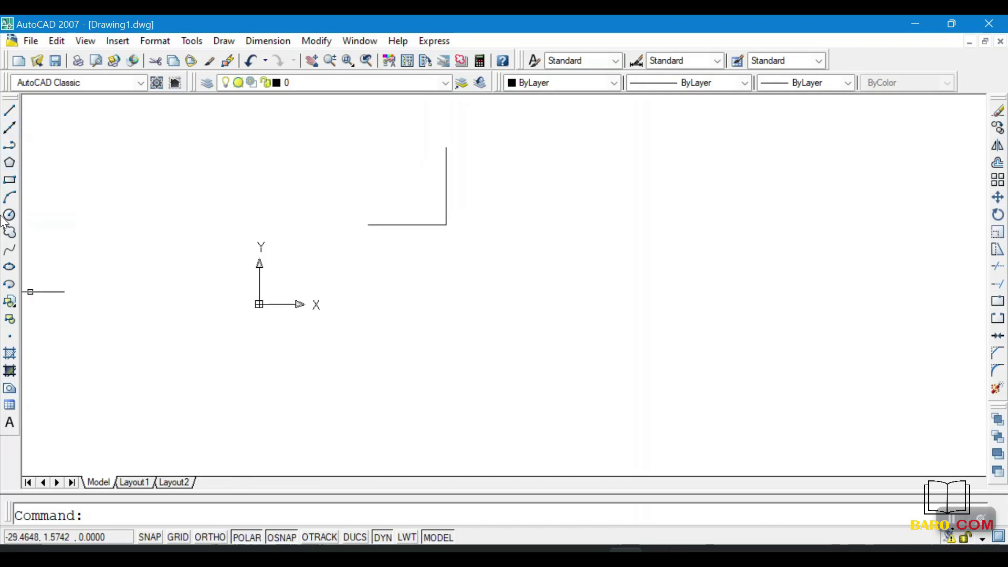
click(14, 107)
click(391, 264)
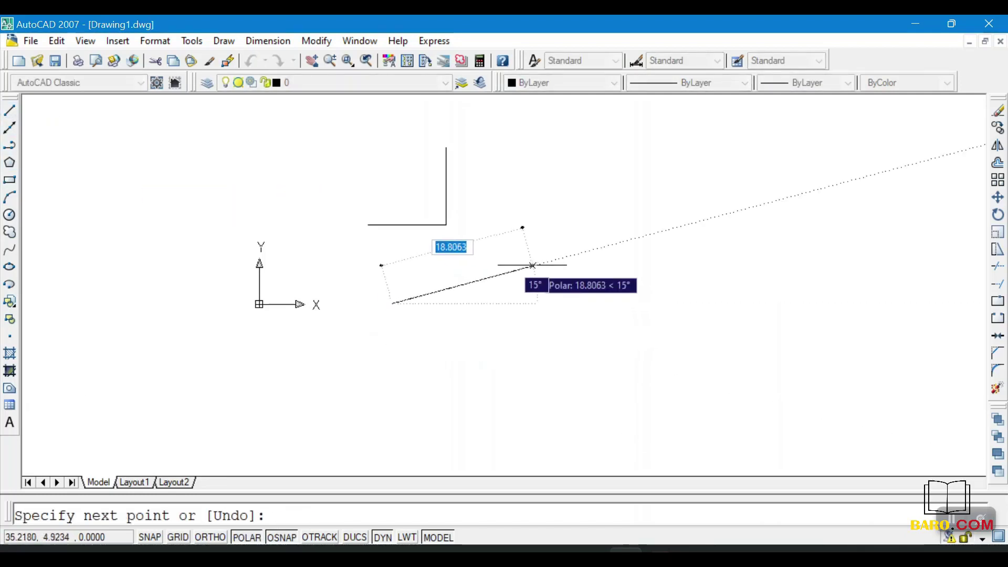
right_click(515, 233)
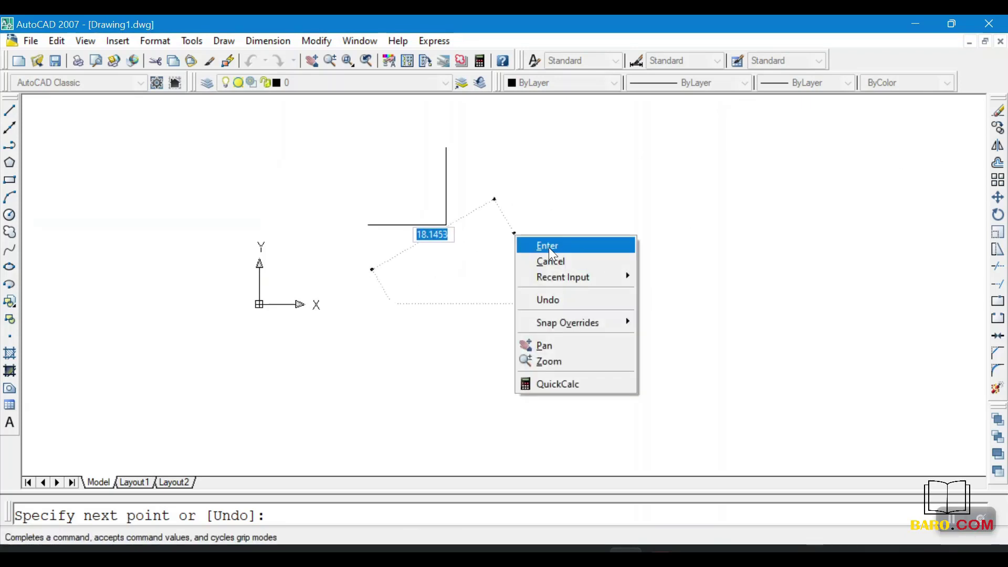
click(555, 261)
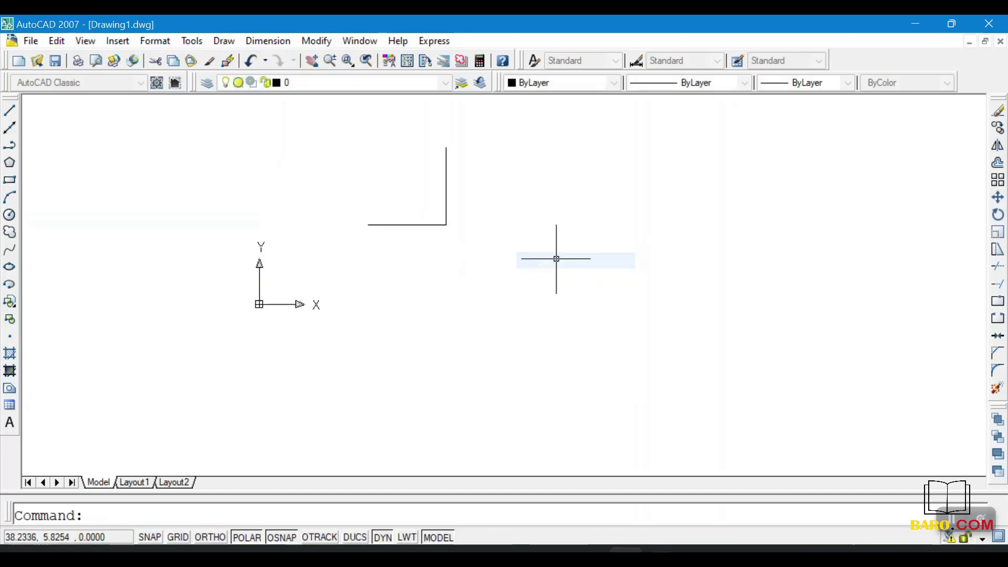